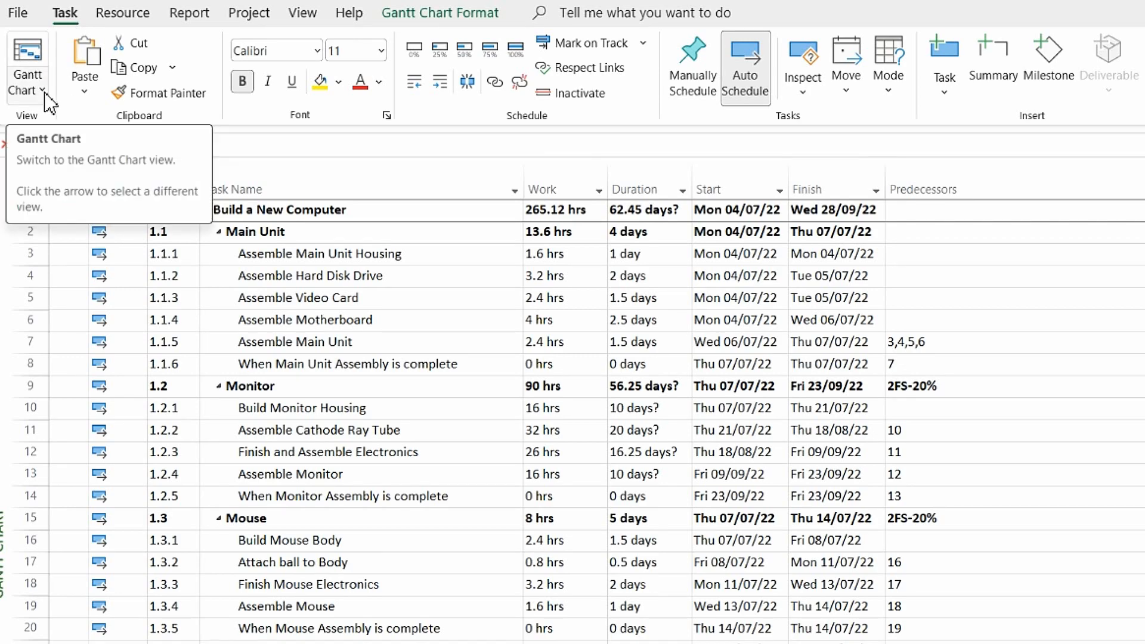
Switch to the Resource Usage view and widen the resource name column and the table area so the Work column shows
{"action": "left_click", "coordinate": [46, 95]}
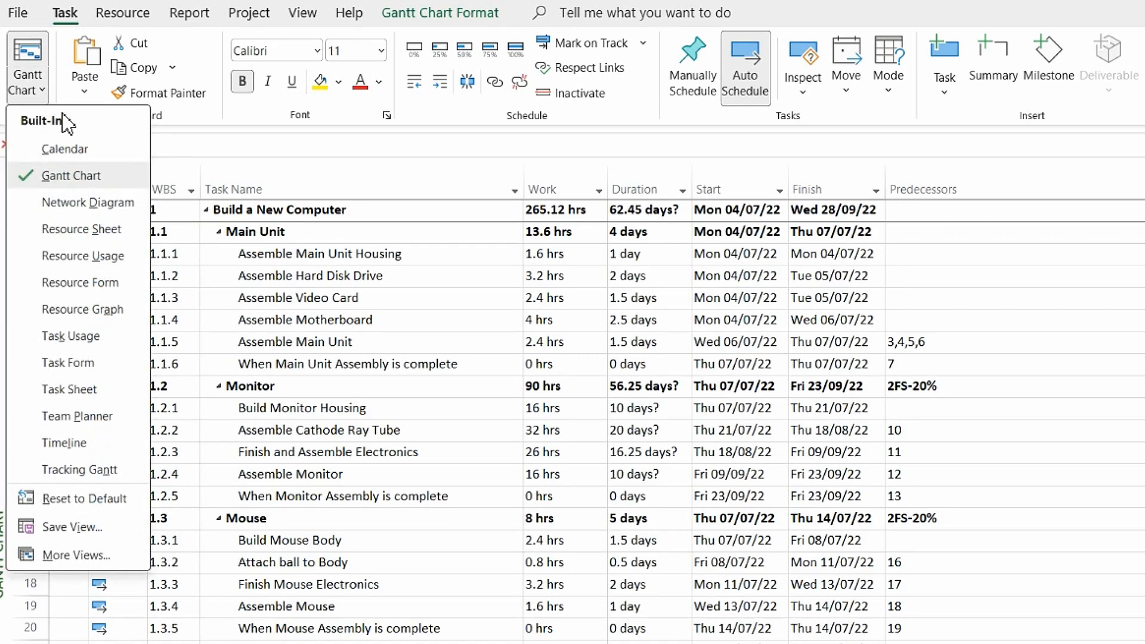
{"action": "left_click", "coordinate": [86, 256]}
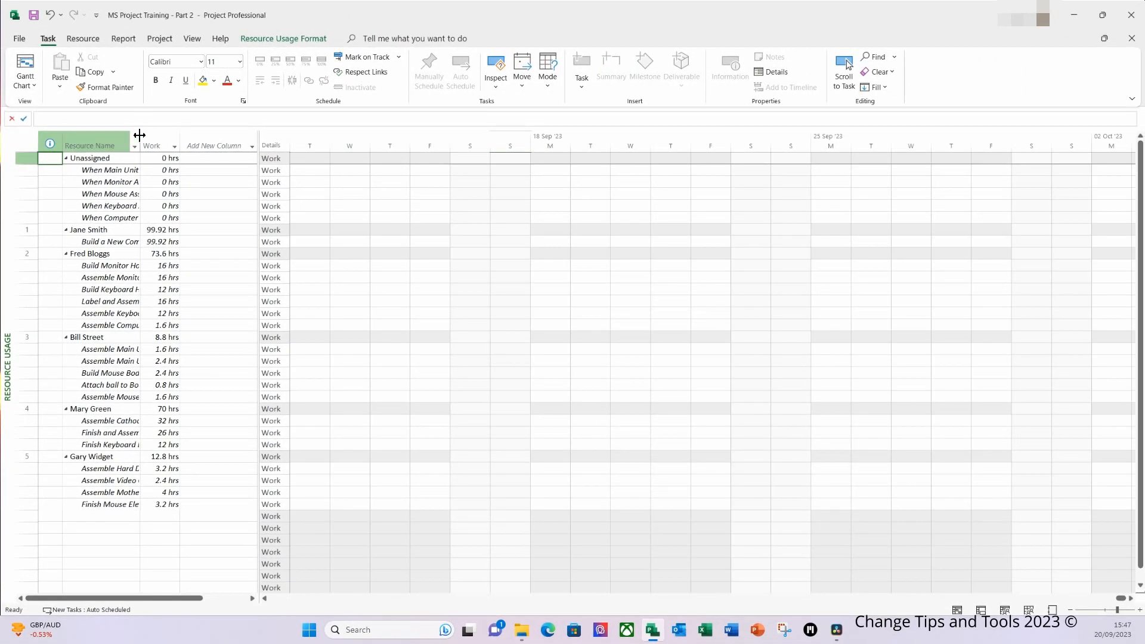
{"action": "left_click_drag", "start_coordinate": [141, 135], "coordinate": [175, 139]}
{"action": "double_click", "coordinate": [176, 139]}
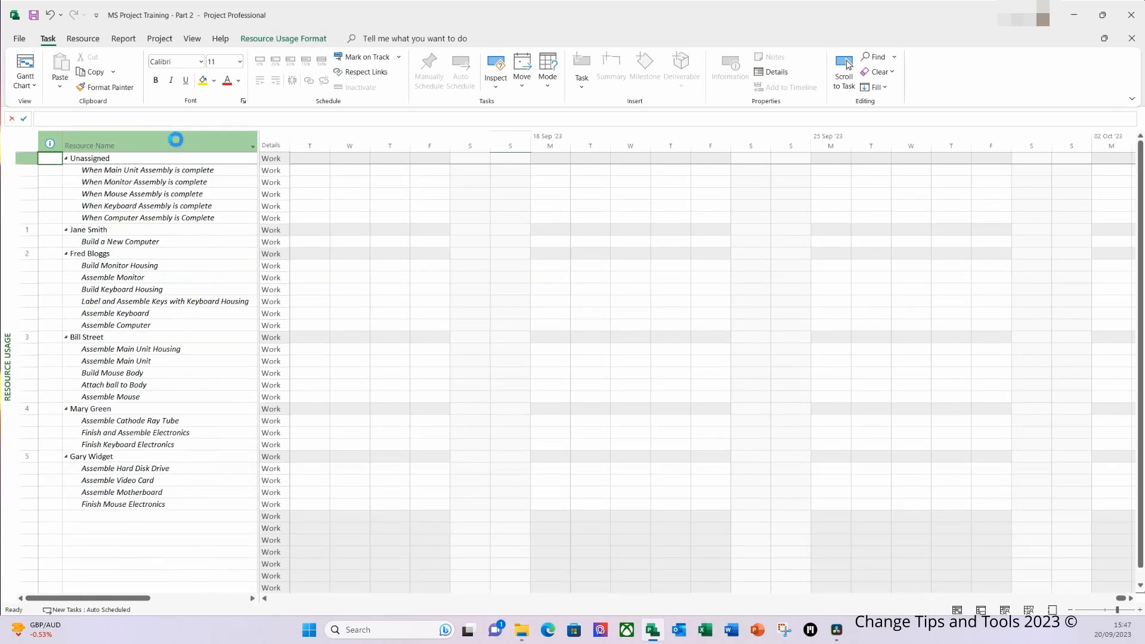
{"action": "left_click_drag", "start_coordinate": [261, 158], "coordinate": [356, 176]}
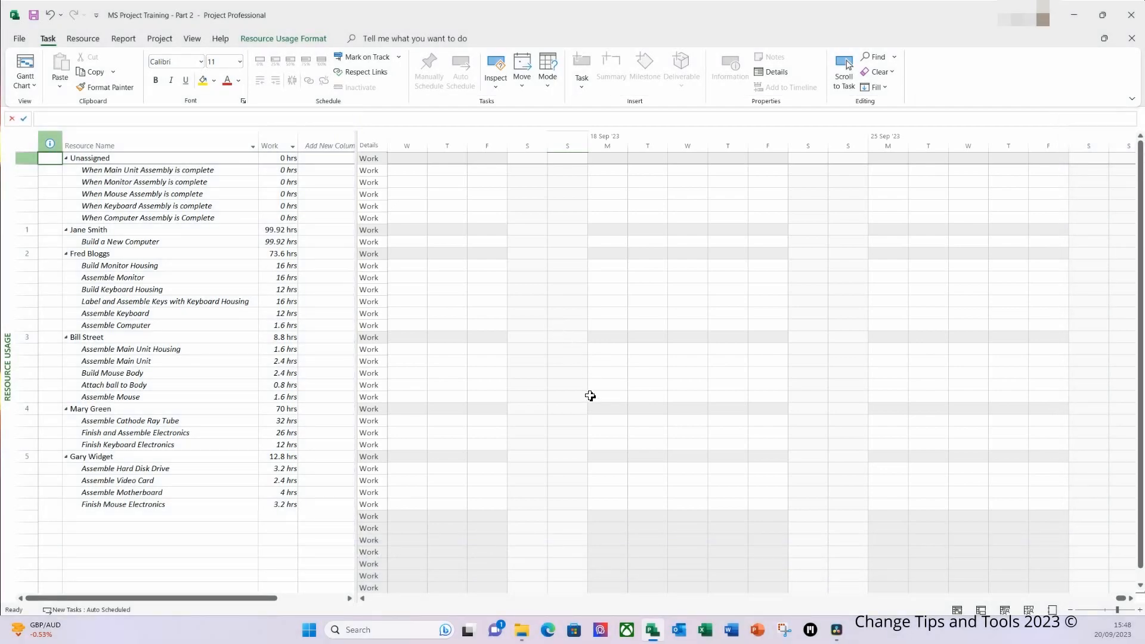
Go to the date 04/07/2022 in the resource usage timescale
{"action": "key", "text": "F5"}
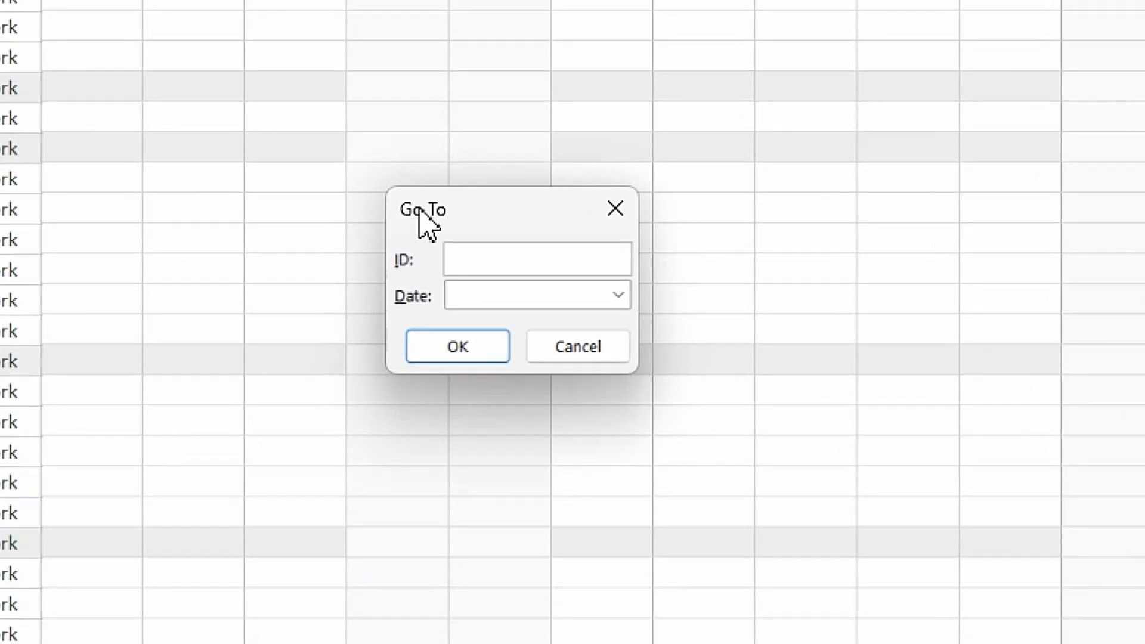
{"action": "left_click", "coordinate": [496, 302]}
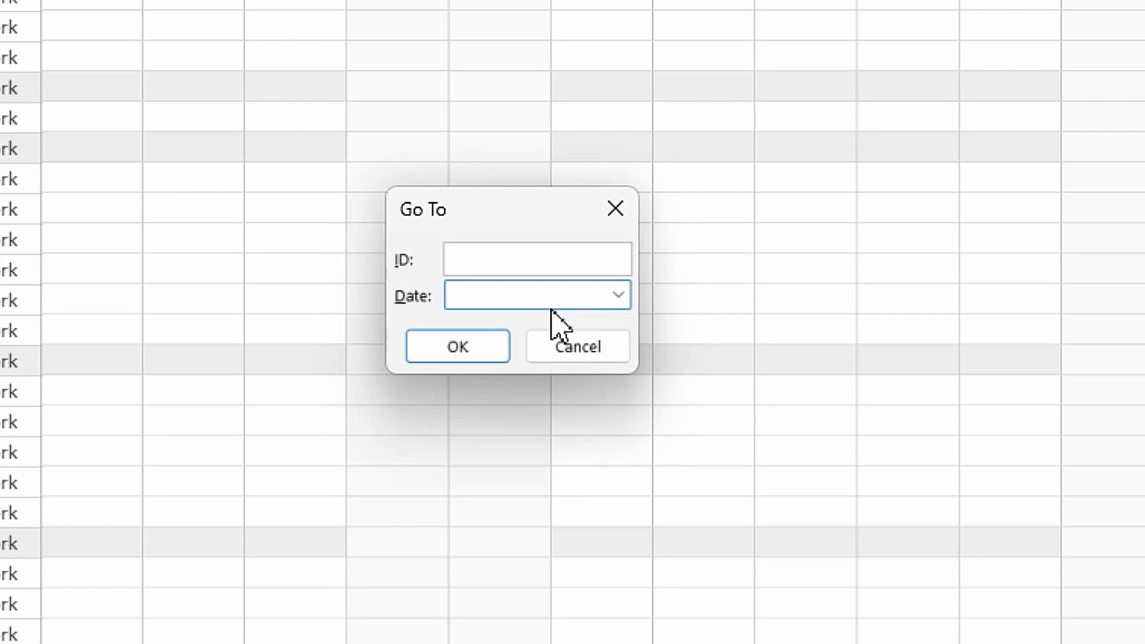
{"action": "type", "text": "04/07/2022"}
{"action": "left_click", "coordinate": [490, 356]}
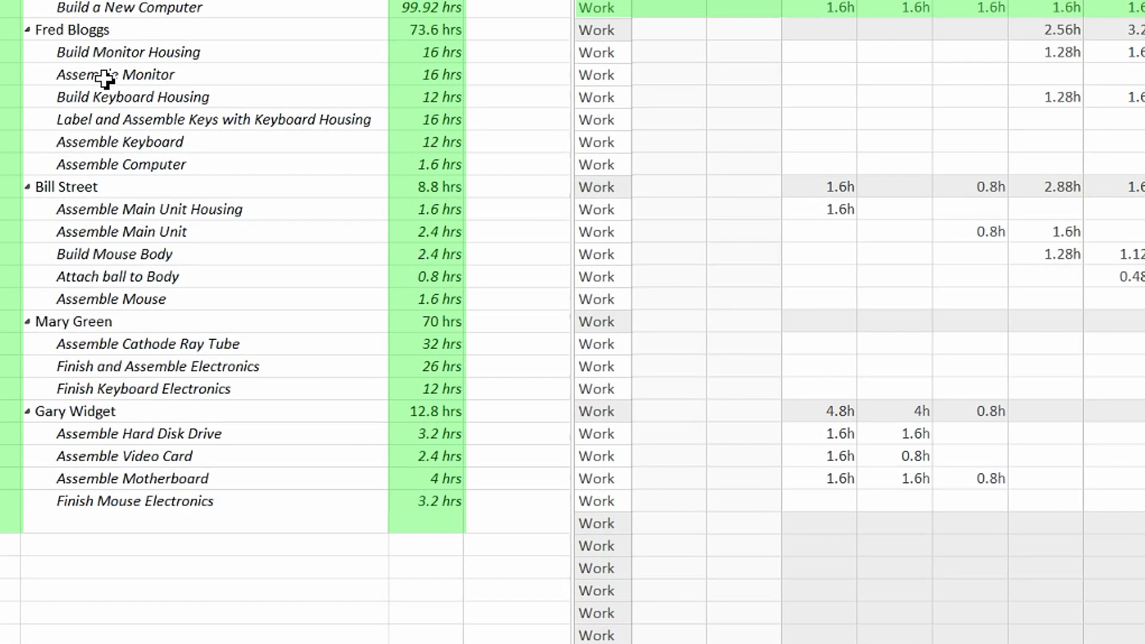
Open the Assemble Monitor assignment information, try the Front Loaded work contour and set it back to Flat
{"action": "left_click", "coordinate": [113, 278]}
{"action": "right_click", "coordinate": [110, 279]}
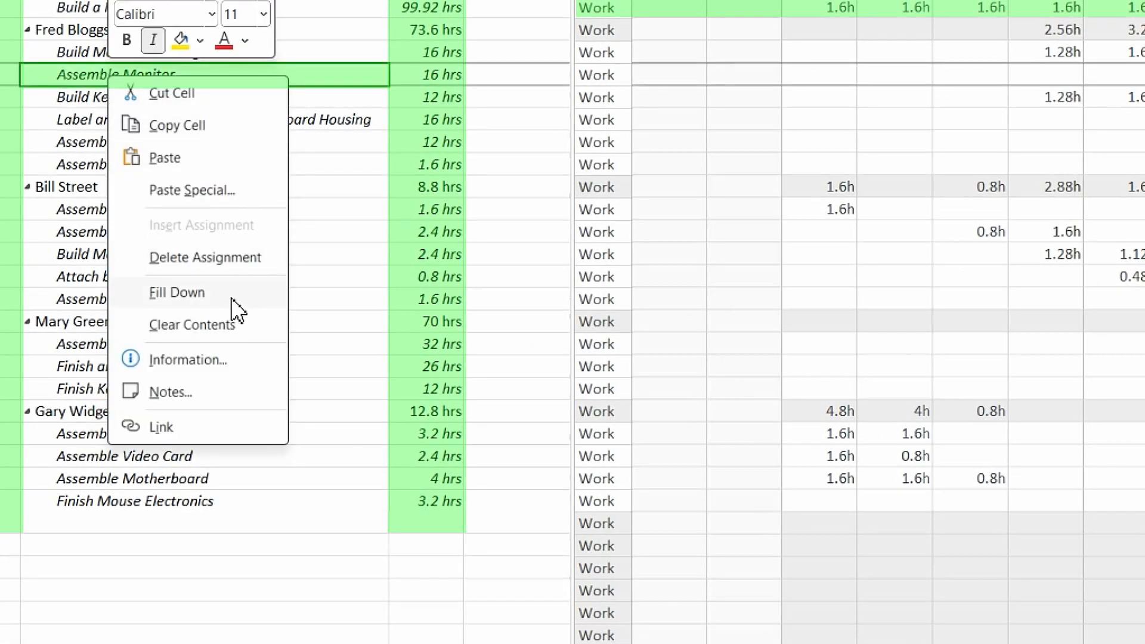
{"action": "left_click", "coordinate": [189, 360]}
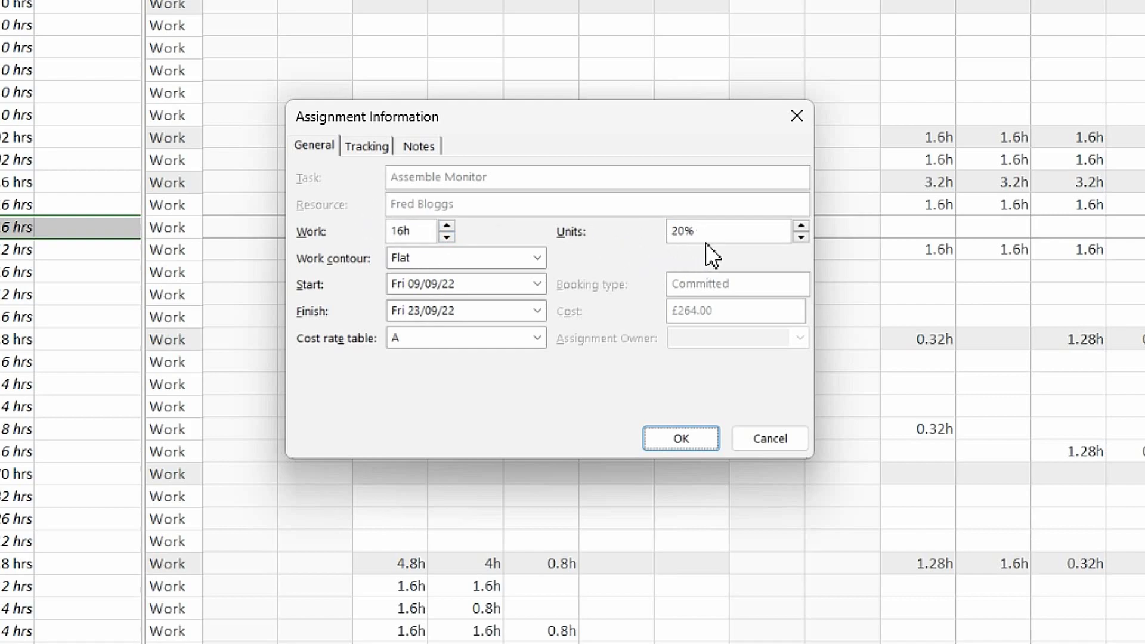
{"action": "left_click", "coordinate": [537, 258]}
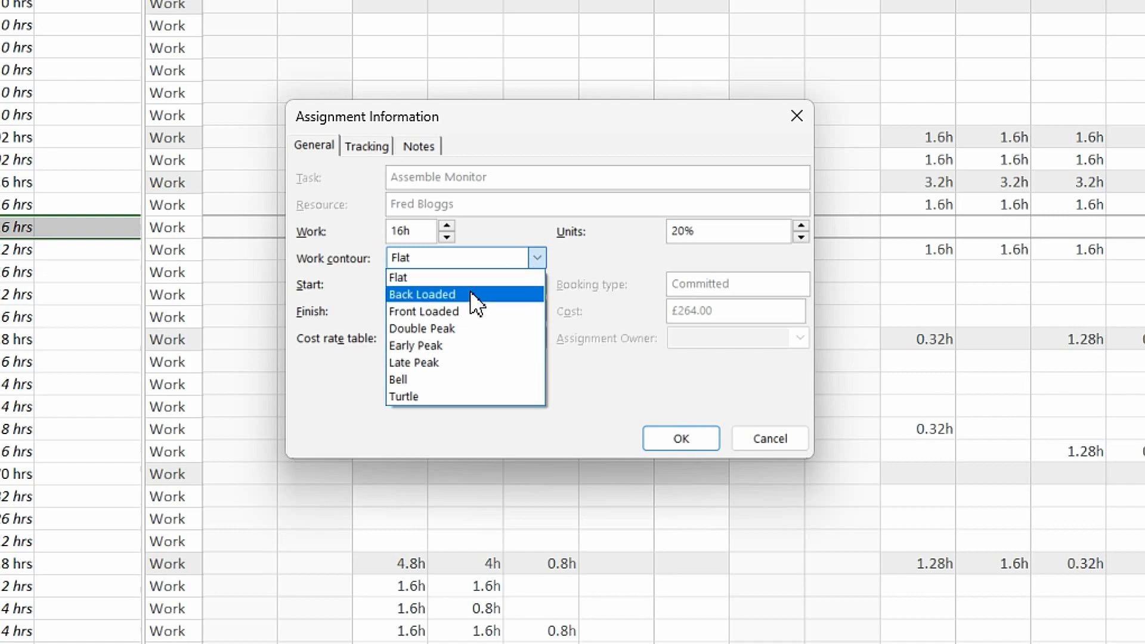
{"action": "left_click", "coordinate": [456, 311]}
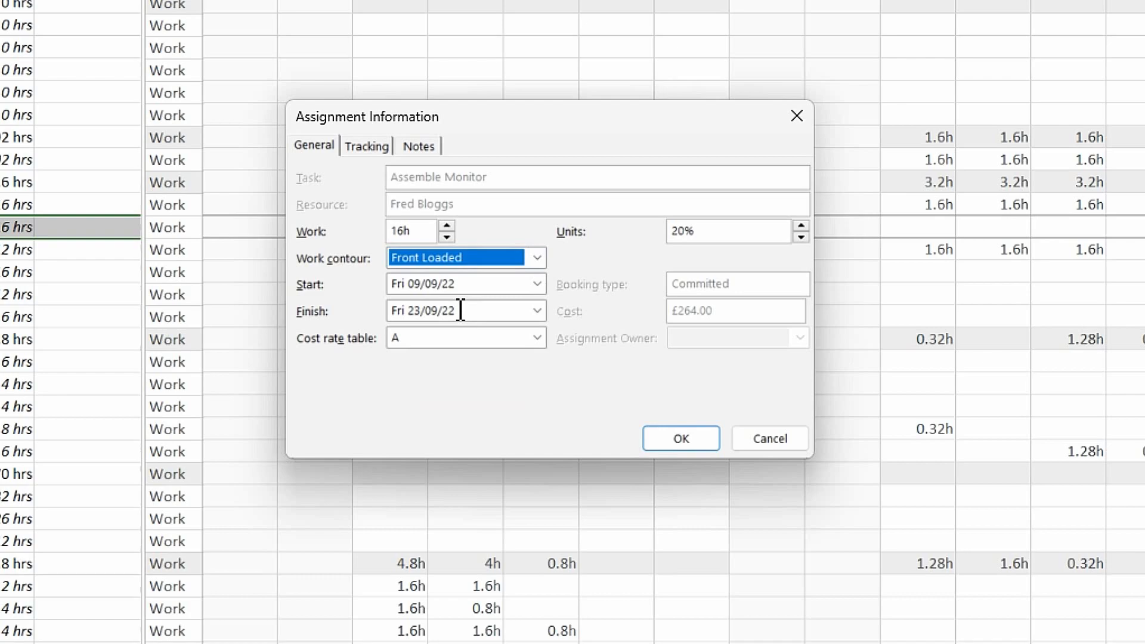
{"action": "left_click", "coordinate": [537, 258]}
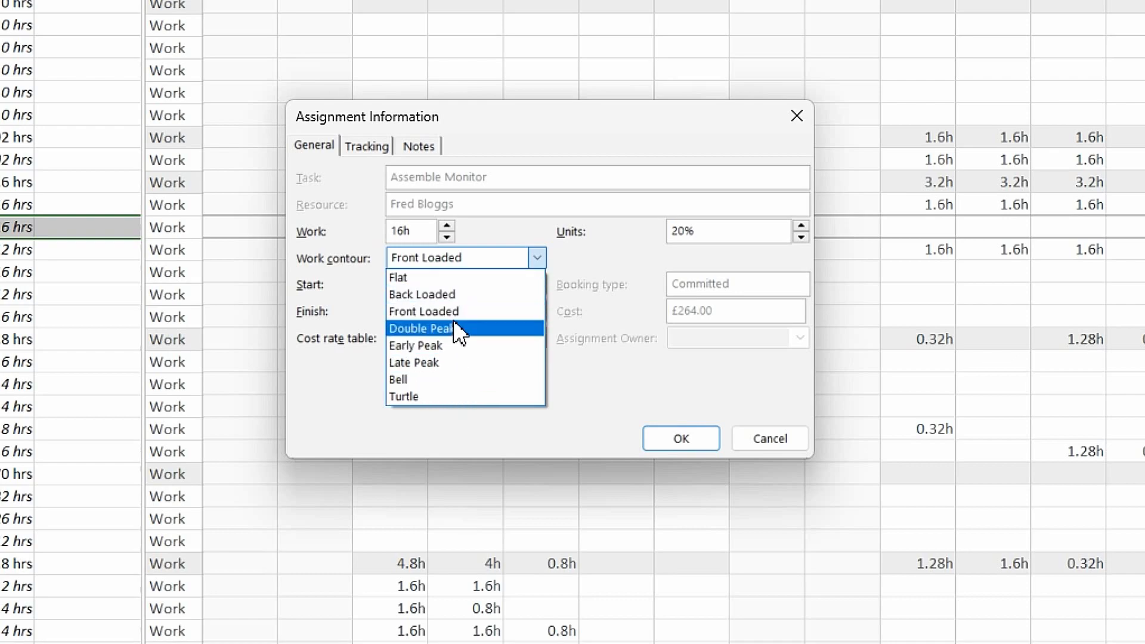
{"action": "left_click", "coordinate": [424, 278]}
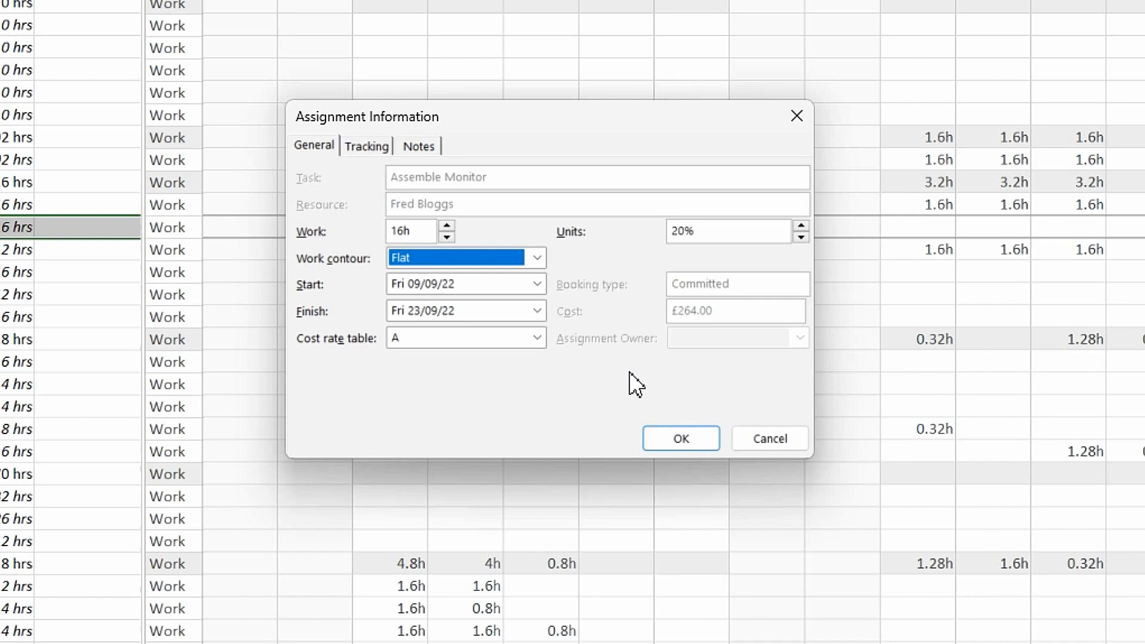
{"action": "left_click", "coordinate": [691, 442]}
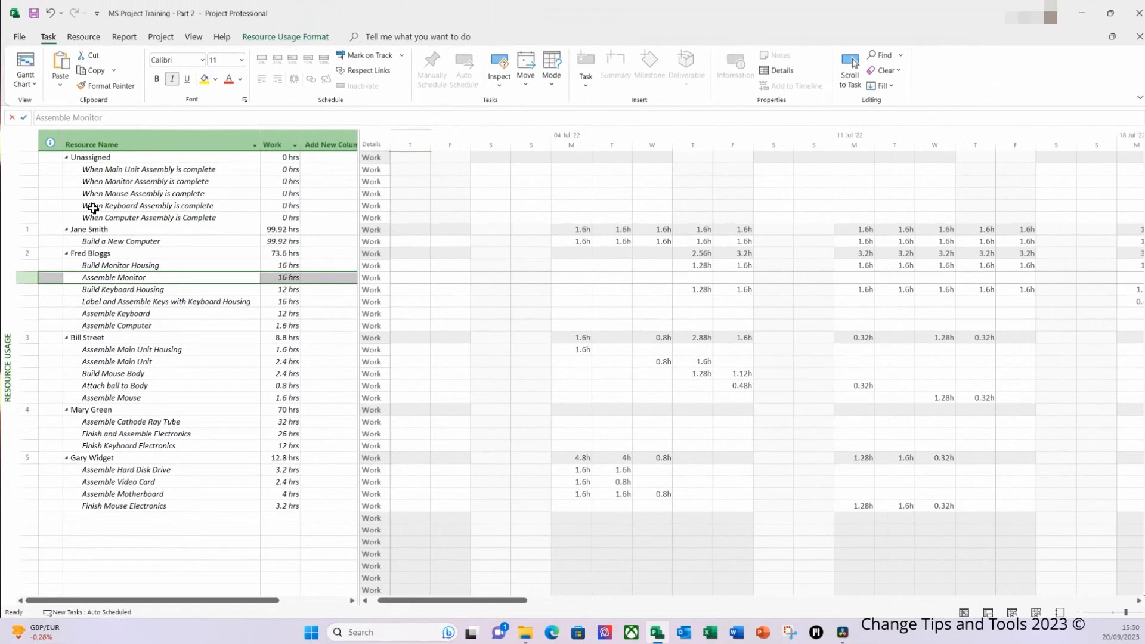
Show the task details form for the When Main Unit Assembly is complete milestone and assign it the resource responsible for Build a New Computer
{"action": "left_click", "coordinate": [101, 170]}
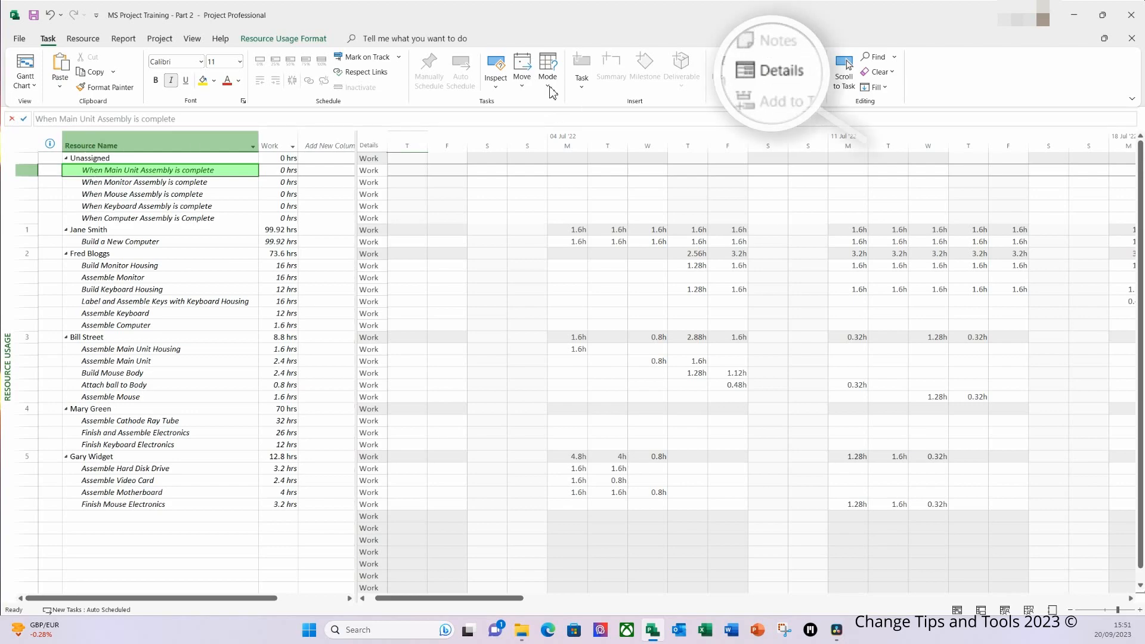
{"action": "left_click", "coordinate": [785, 73]}
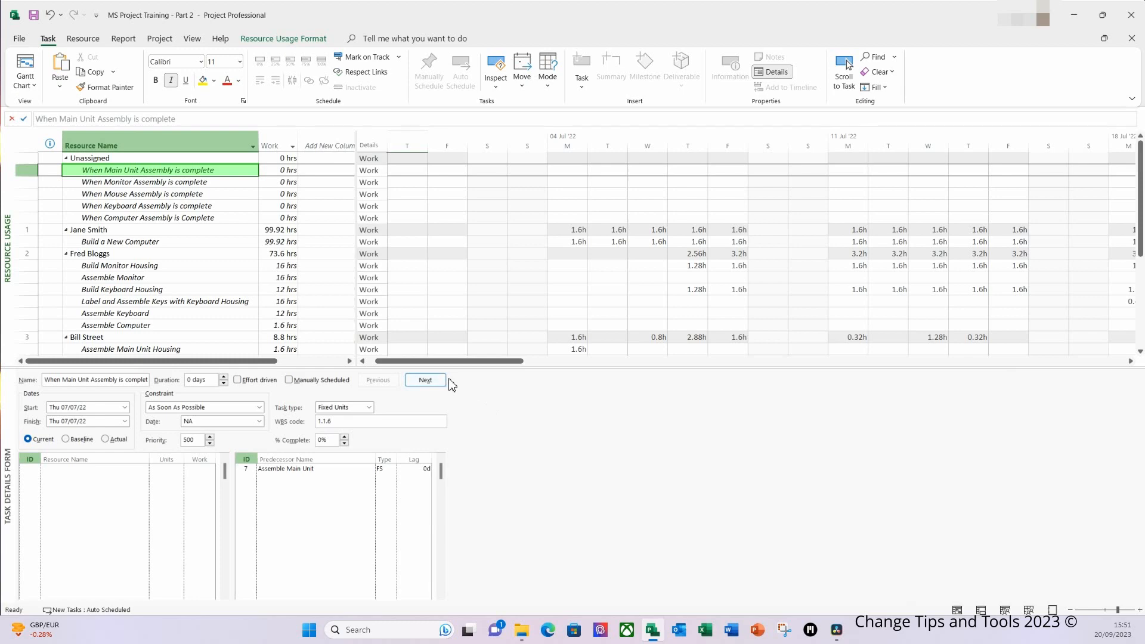
{"action": "left_click", "coordinate": [119, 495]}
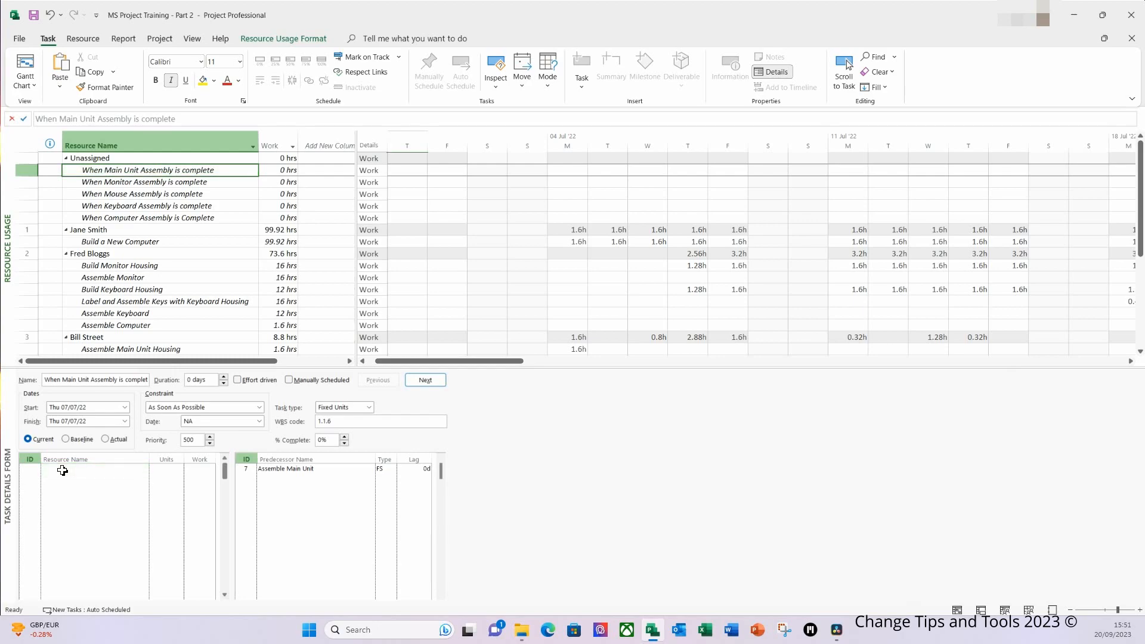
{"action": "left_click", "coordinate": [63, 470]}
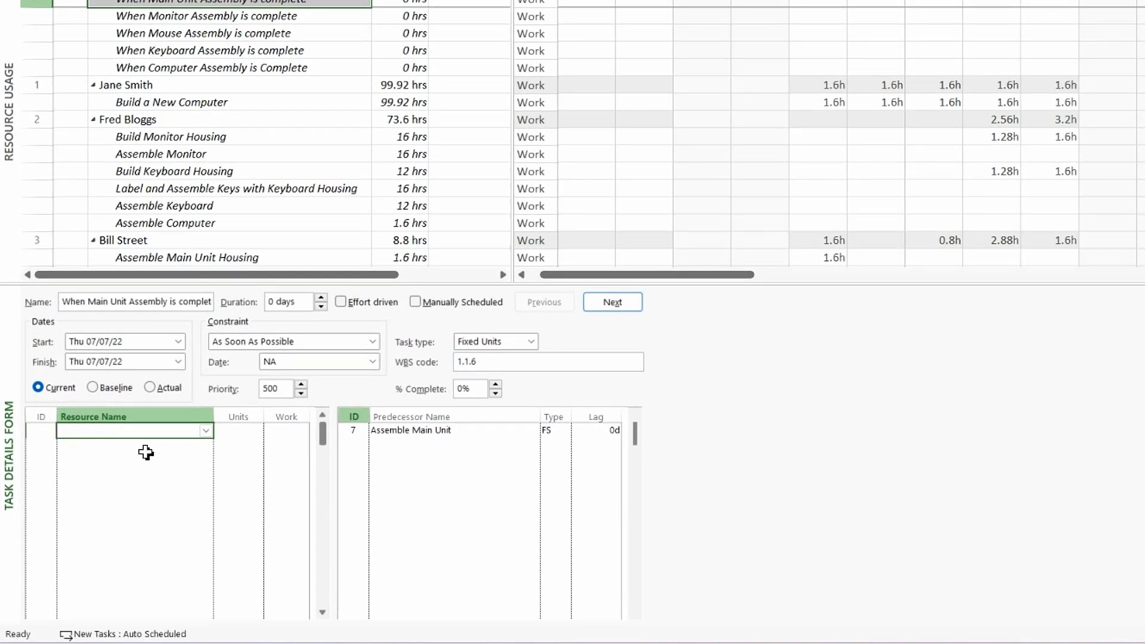
{"action": "left_click", "coordinate": [205, 432]}
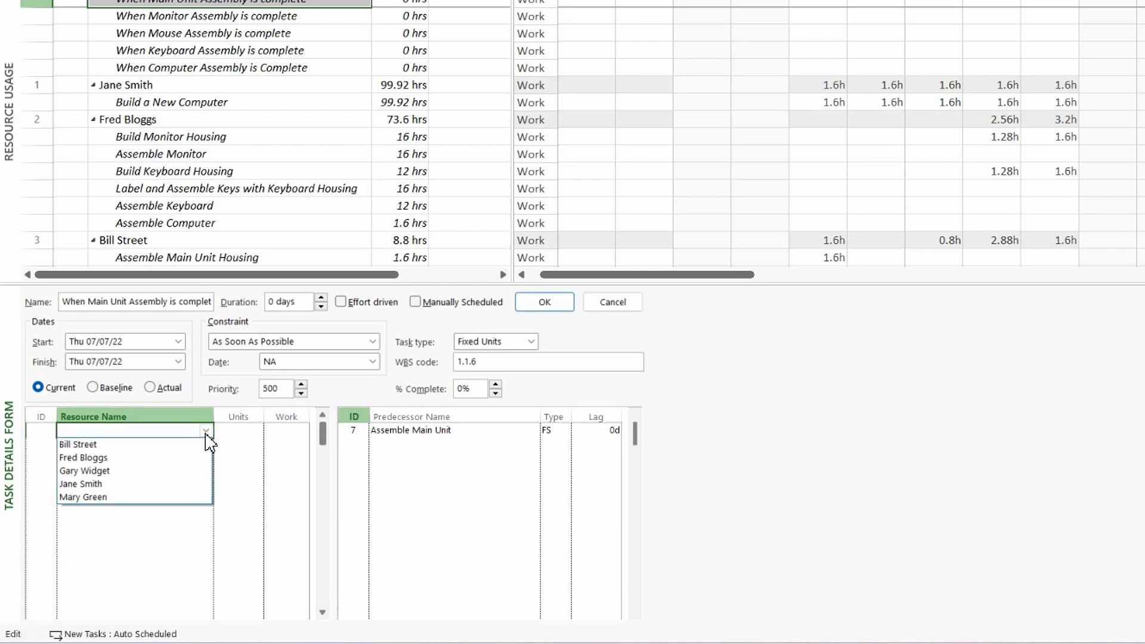
{"action": "left_click", "coordinate": [91, 484]}
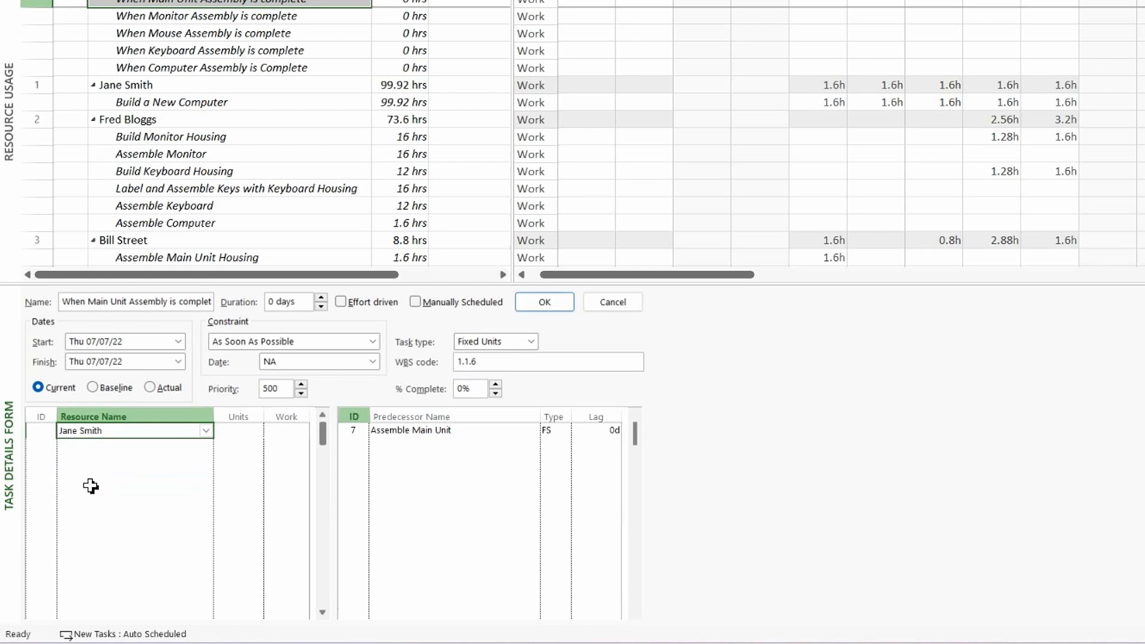
{"action": "key", "text": "Tab"}
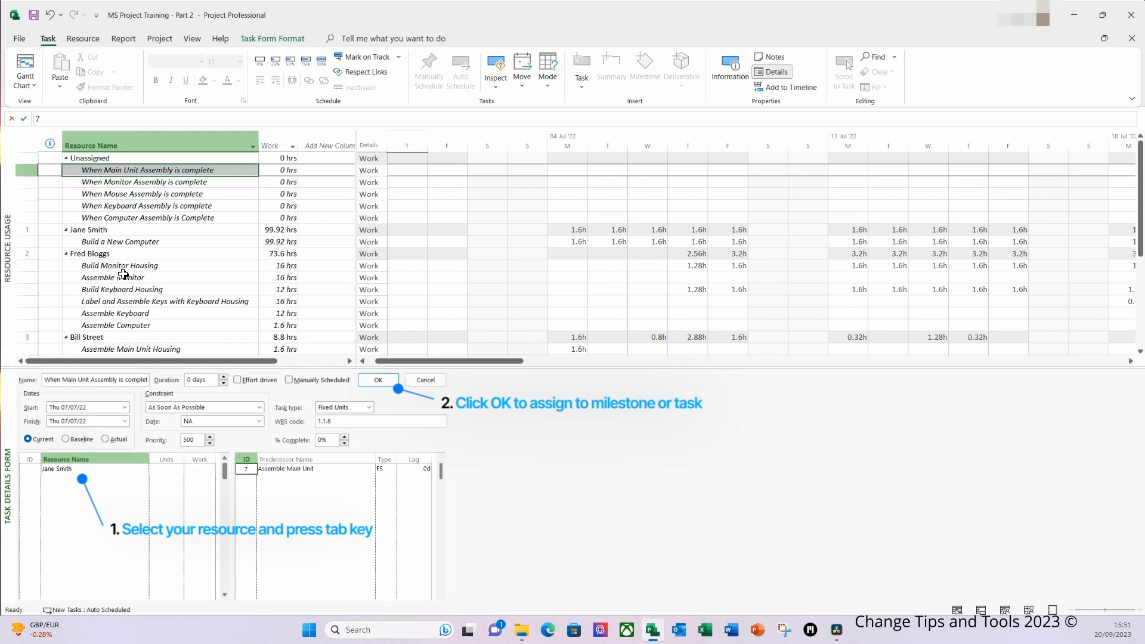
Assign the same resource to the unassigned When Monitor Assembly is complete and When Mouse Assembly is complete milestones
{"action": "left_click", "coordinate": [134, 171]}
{"action": "left_click", "coordinate": [90, 470]}
{"action": "left_click", "coordinate": [144, 470]}
{"action": "left_click", "coordinate": [84, 506]}
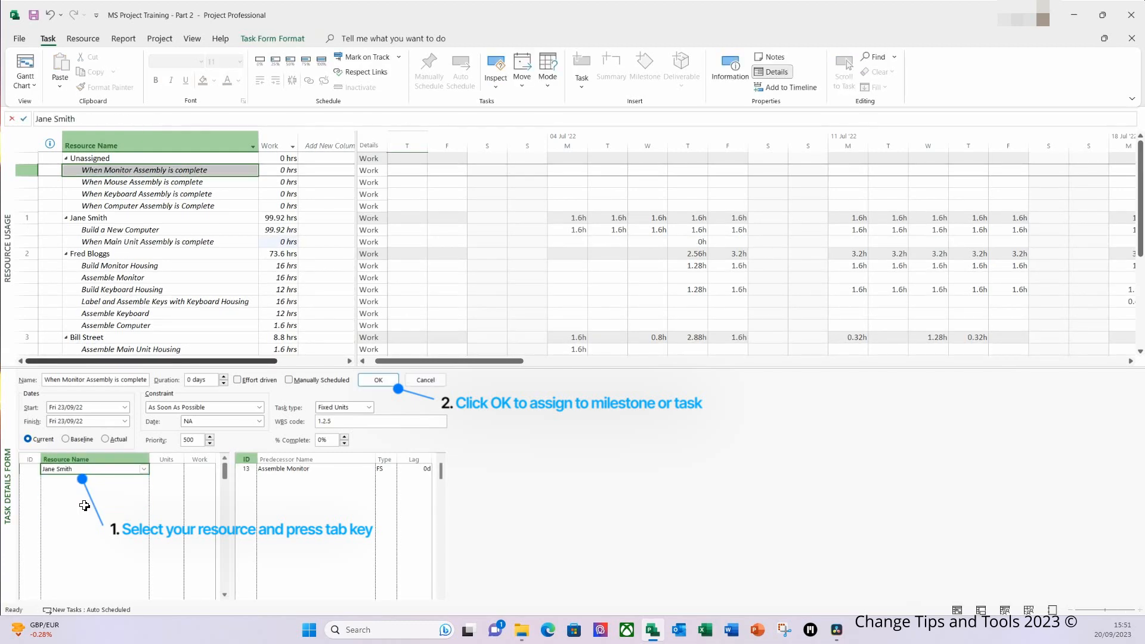
{"action": "left_click", "coordinate": [137, 177]}
{"action": "left_click", "coordinate": [109, 470]}
{"action": "left_click", "coordinate": [145, 470]}
{"action": "left_click", "coordinate": [57, 490]}
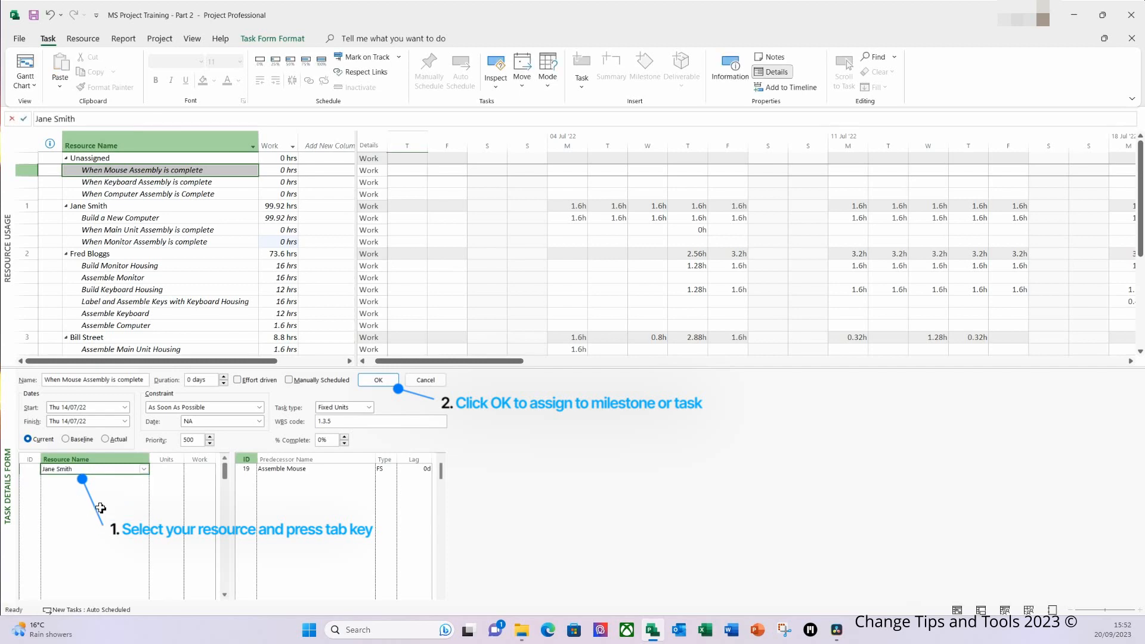
Assign the same resource to the remaining keyboard assembly and computer assembly completion milestones
{"action": "left_click", "coordinate": [122, 183]}
{"action": "left_click", "coordinate": [89, 470]}
{"action": "left_click", "coordinate": [144, 470]}
{"action": "left_click", "coordinate": [57, 506]}
{"action": "left_click", "coordinate": [123, 182]}
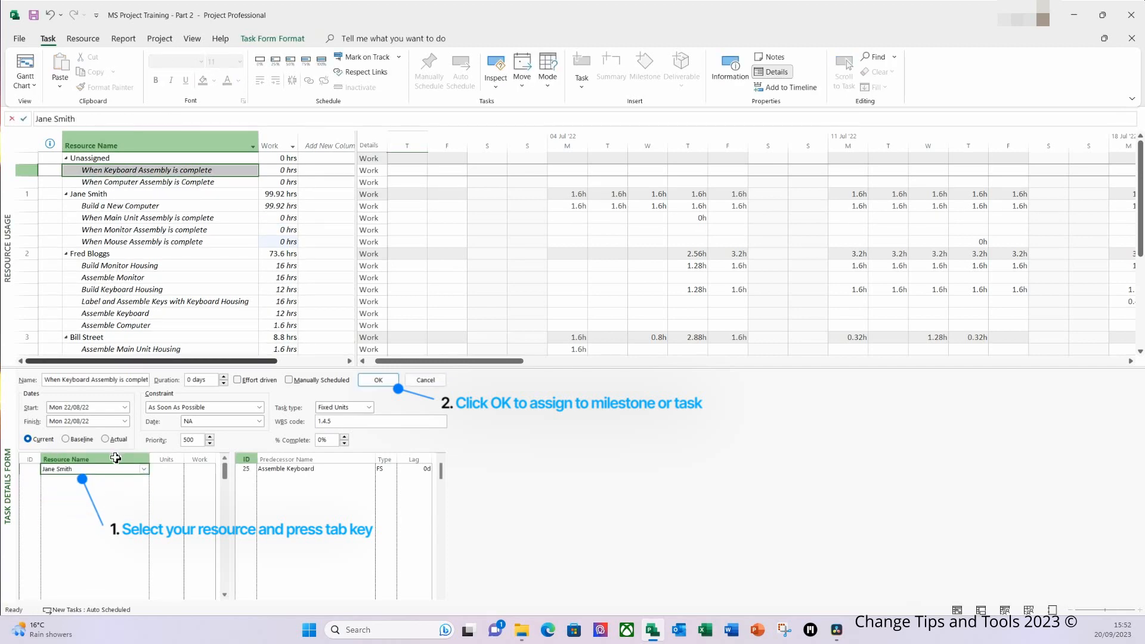
{"action": "left_click", "coordinate": [90, 469]}
{"action": "left_click", "coordinate": [143, 469]}
{"action": "left_click", "coordinate": [58, 506]}
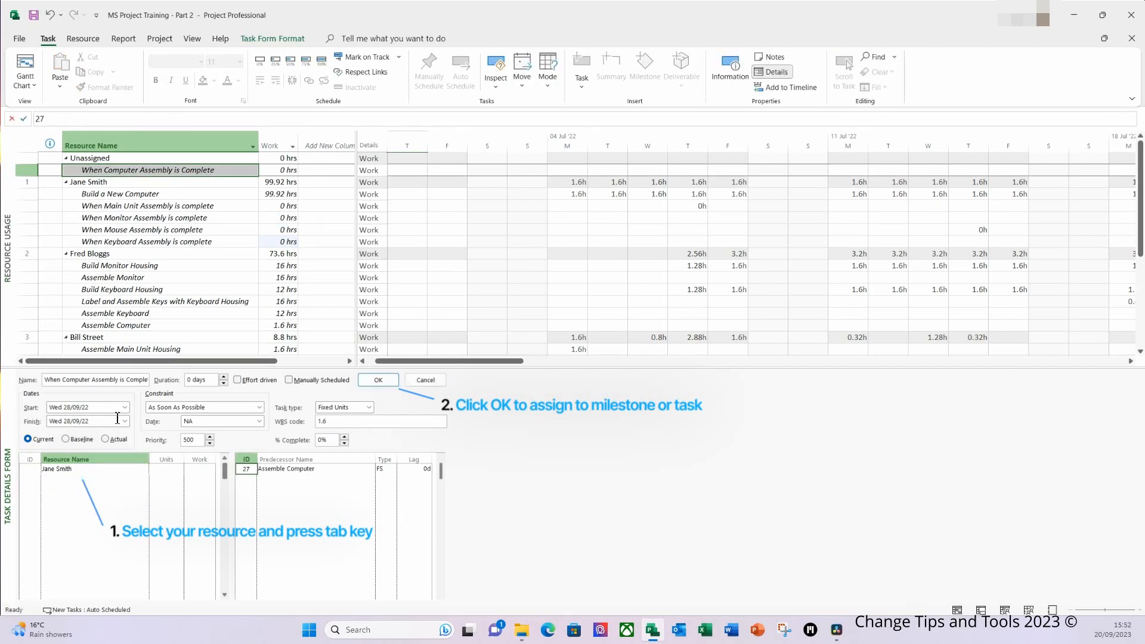
{"action": "left_click", "coordinate": [116, 183]}
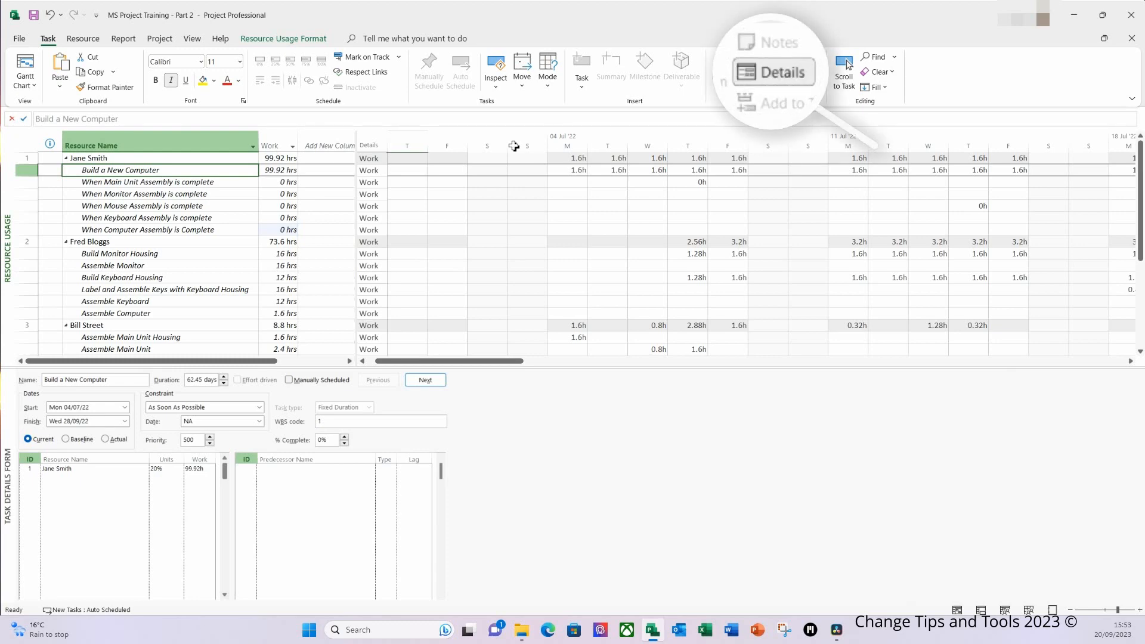
Hide the task details form and return to the Gantt Chart view
{"action": "left_click", "coordinate": [779, 80]}
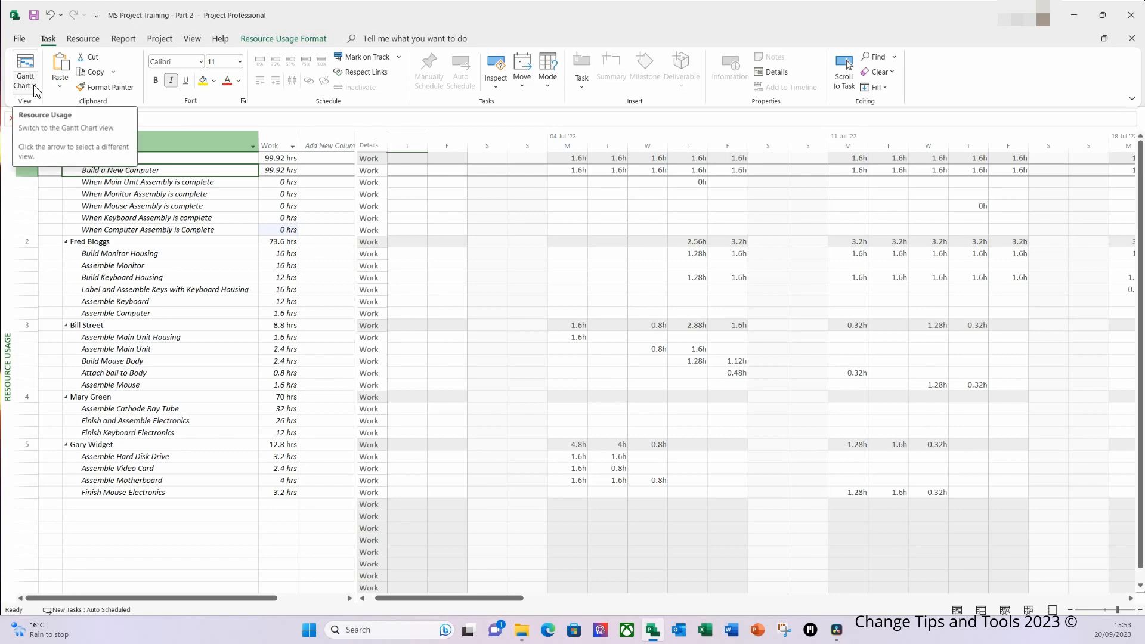
{"action": "left_click", "coordinate": [27, 70]}
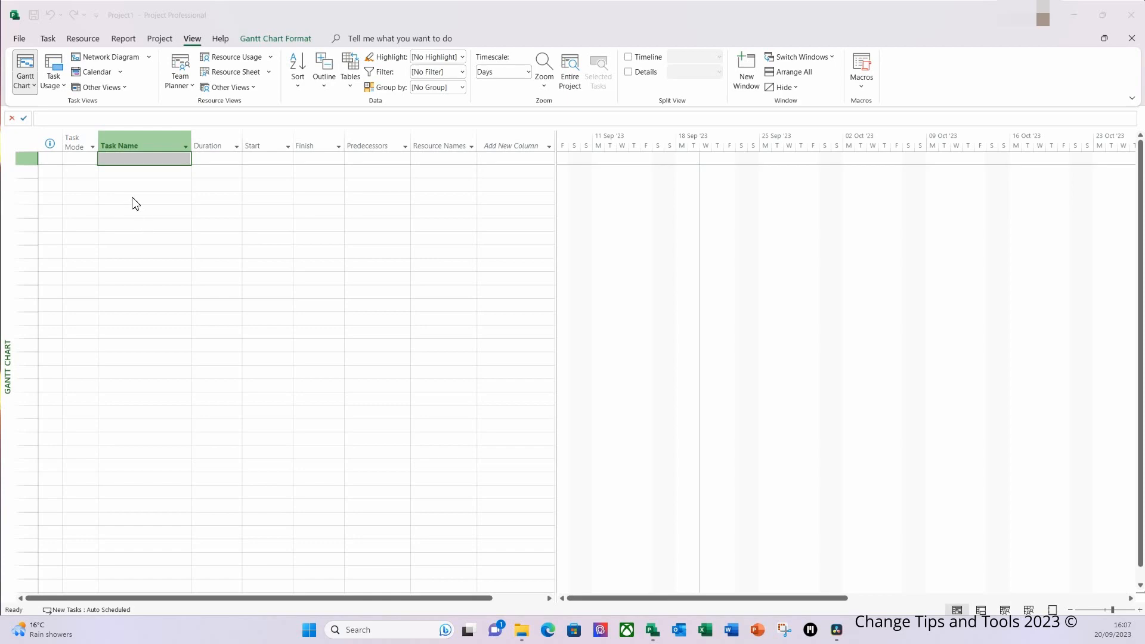
Enter the tasks Widget A, Task 1, Task 2, Task 3 and When Widget A complete in the blank project
{"action": "type", "text": "Widget A"}
{"action": "key", "text": "Return"}
{"action": "type", "text": "Task 1"}
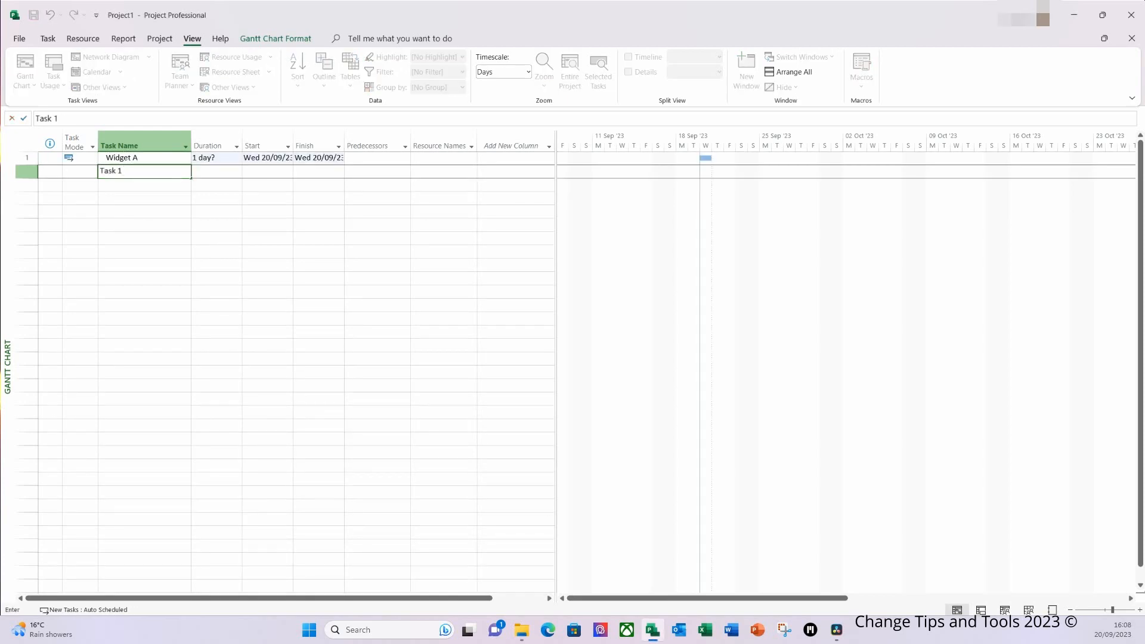
{"action": "key", "text": "Return"}
{"action": "type", "text": "Task 2"}
{"action": "key", "text": "Return"}
{"action": "type", "text": "Task 3"}
{"action": "key", "text": "Return"}
{"action": "type", "text": "When Widget A coml"}
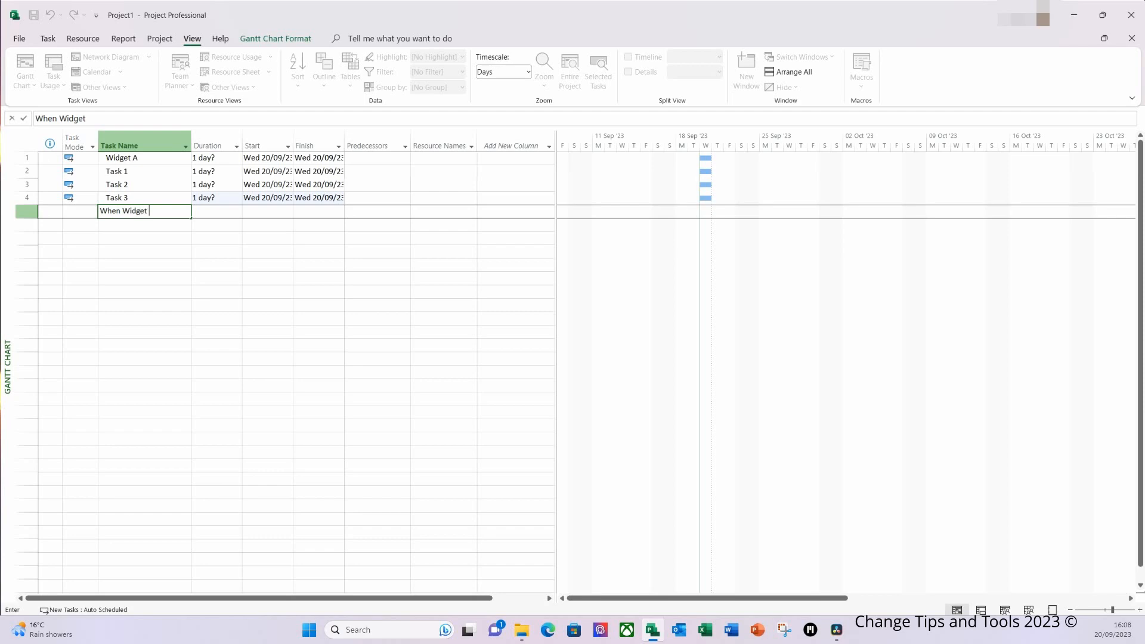
{"action": "key", "text": "BackSpace"}
{"action": "type", "text": "plete"}
Set durations of 0 days for the completion milestone, 10 days for Task 1, 15 for Task 2 and 10 for Task 3
{"action": "key", "text": "Tab"}
{"action": "type", "text": "0"}
{"action": "key", "text": "Tab"}
{"action": "left_click", "coordinate": [207, 171]}
{"action": "type", "text": "10"}
{"action": "key", "text": "Return"}
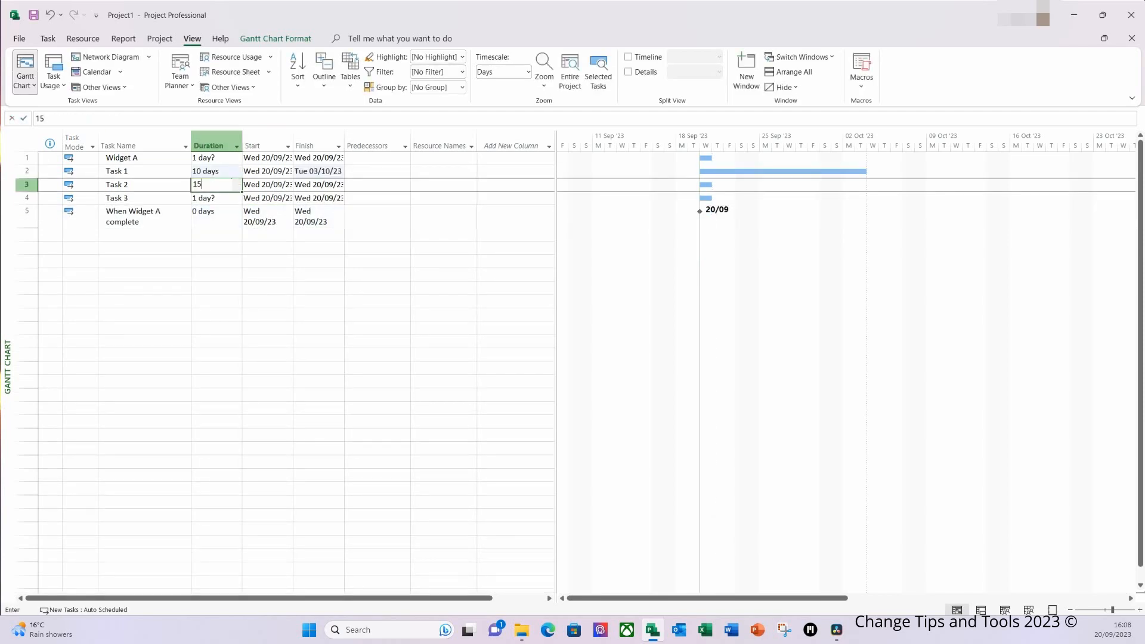
{"action": "key", "text": "Return"}
Link Task 1 through the When Widget A complete milestone in sequence and indent them under Widget A
{"action": "left_click", "coordinate": [143, 235]}
{"action": "left_click_drag", "start_coordinate": [143, 171], "coordinate": [143, 216]}
{"action": "left_click", "coordinate": [48, 39]}
{"action": "left_click", "coordinate": [309, 80]}
{"action": "left_click", "coordinate": [276, 81]}
Collapse Widget A and paste a copy of it with its subtasks into the row below
{"action": "left_click", "coordinate": [102, 158]}
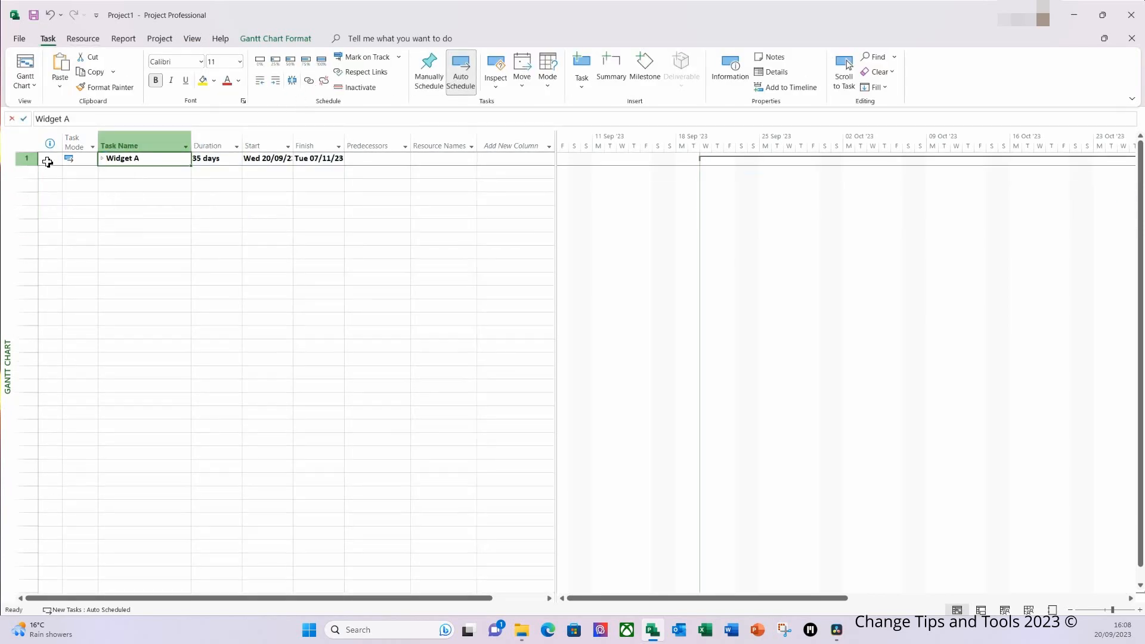
{"action": "left_click", "coordinate": [27, 159]}
{"action": "left_click", "coordinate": [26, 174]}
{"action": "key", "text": "ctrl+v"}
Rename the copied summary task as Widget B and its milestone as When Widget B complete
{"action": "left_click", "coordinate": [126, 172]}
{"action": "left_click", "coordinate": [84, 119]}
{"action": "key", "text": "BackSpace"}
{"action": "type", "text": "B"}
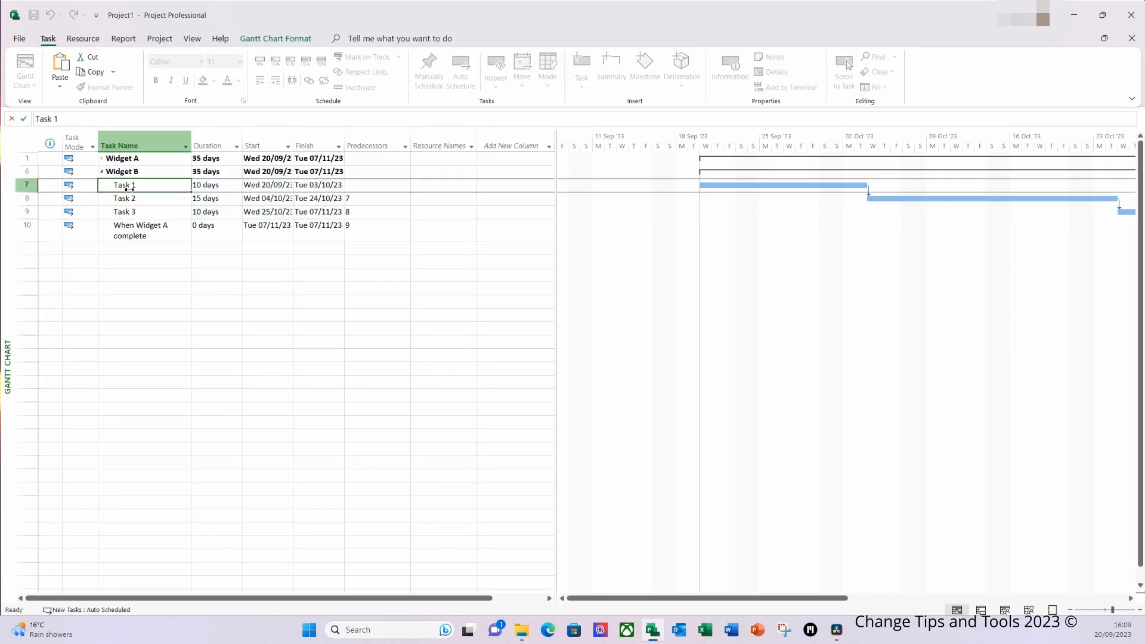
{"action": "left_click", "coordinate": [102, 158]}
{"action": "left_click", "coordinate": [140, 293]}
{"action": "left_click", "coordinate": [94, 119]}
{"action": "key", "text": "BackSpace"}
{"action": "type", "text": "B"}
Set task 5, the Widget A milestone, as the predecessor of Task 1 under Widget B
{"action": "left_click", "coordinate": [146, 260]}
{"action": "left_click", "coordinate": [355, 249]}
{"action": "type", "text": "5"}
{"action": "key", "text": "Tab"}
Fit the entire project in the Gantt chart timescale
{"action": "left_click", "coordinate": [137, 172]}
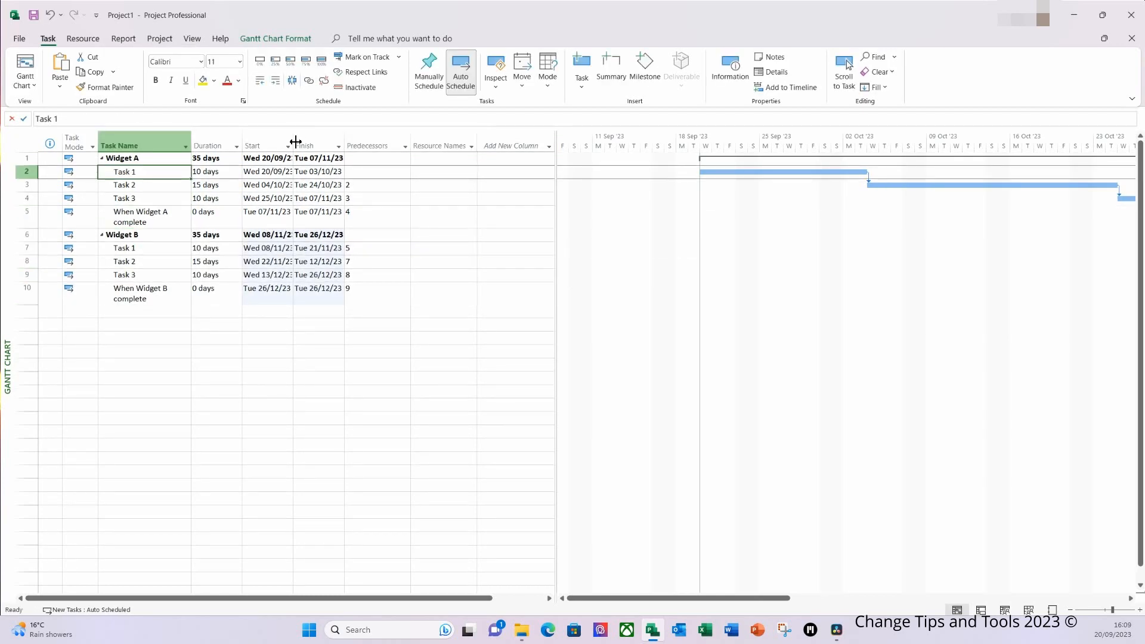
{"action": "left_click", "coordinate": [192, 39]}
{"action": "left_click", "coordinate": [570, 72]}
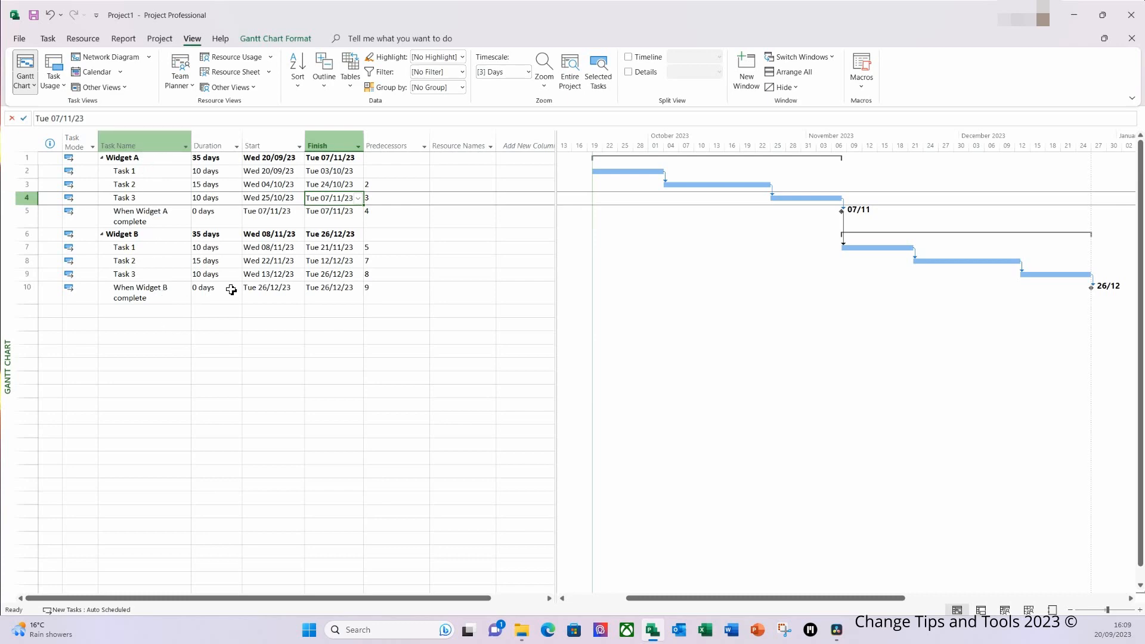
Set the project start date to 22/09/2022 in the project information
{"action": "left_click", "coordinate": [159, 38]}
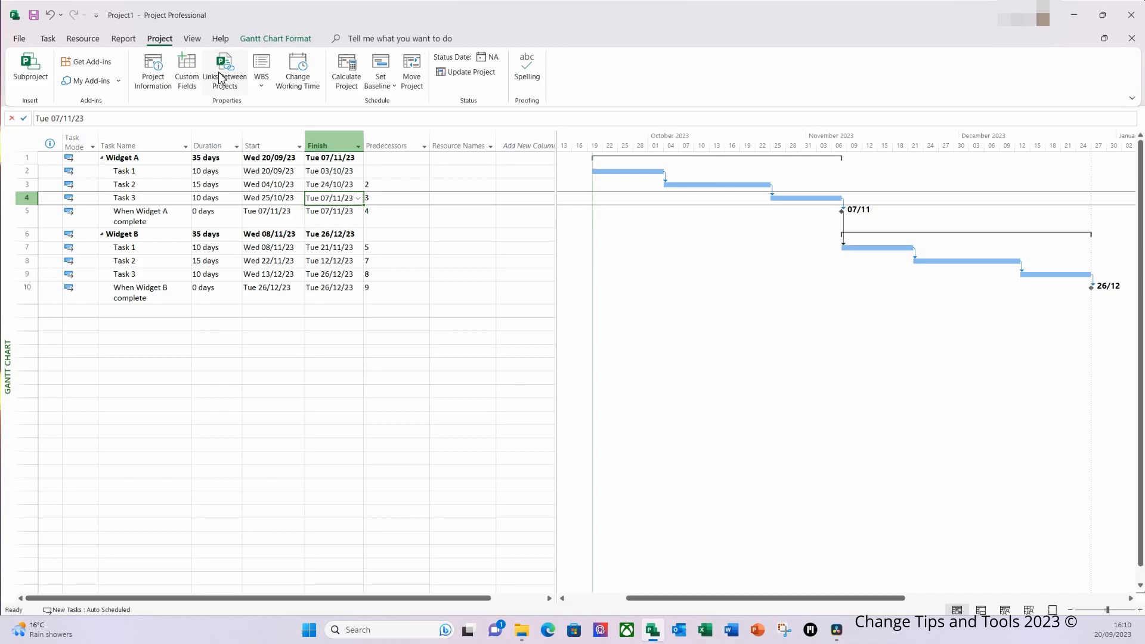
{"action": "left_click", "coordinate": [153, 82]}
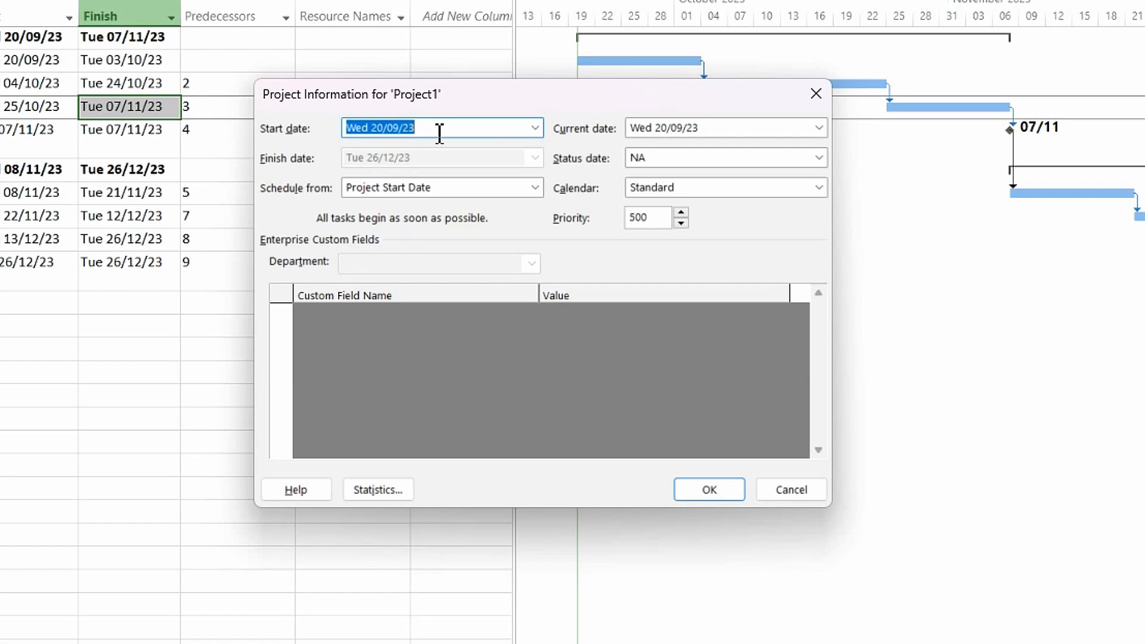
{"action": "type", "text": "22/09/2022"}
{"action": "key", "text": "Tab"}
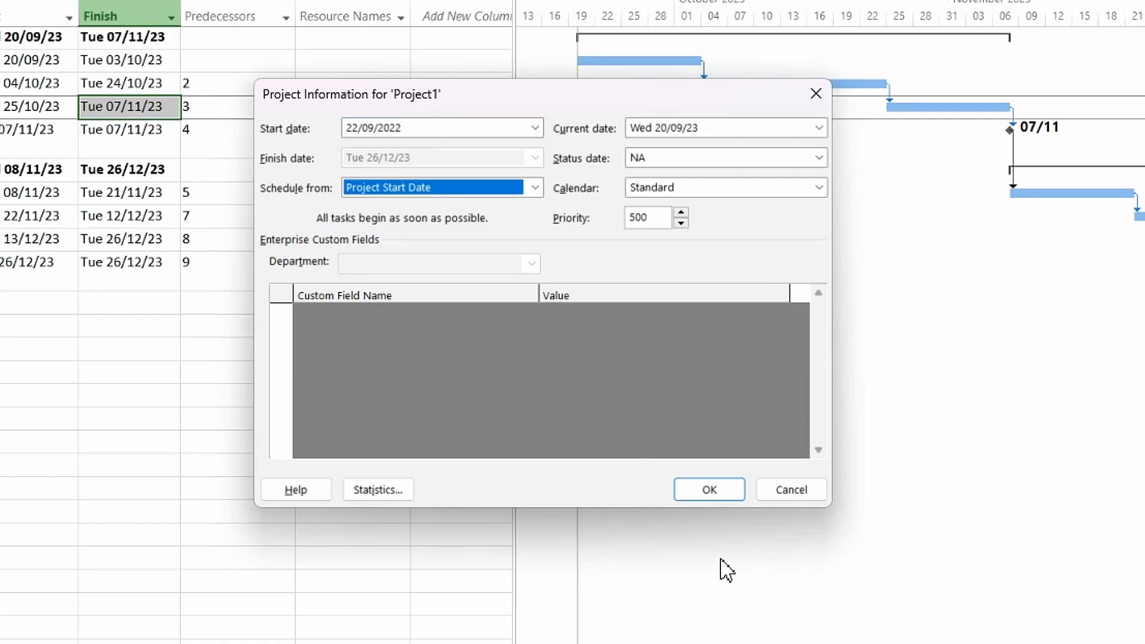
{"action": "left_click", "coordinate": [704, 496]}
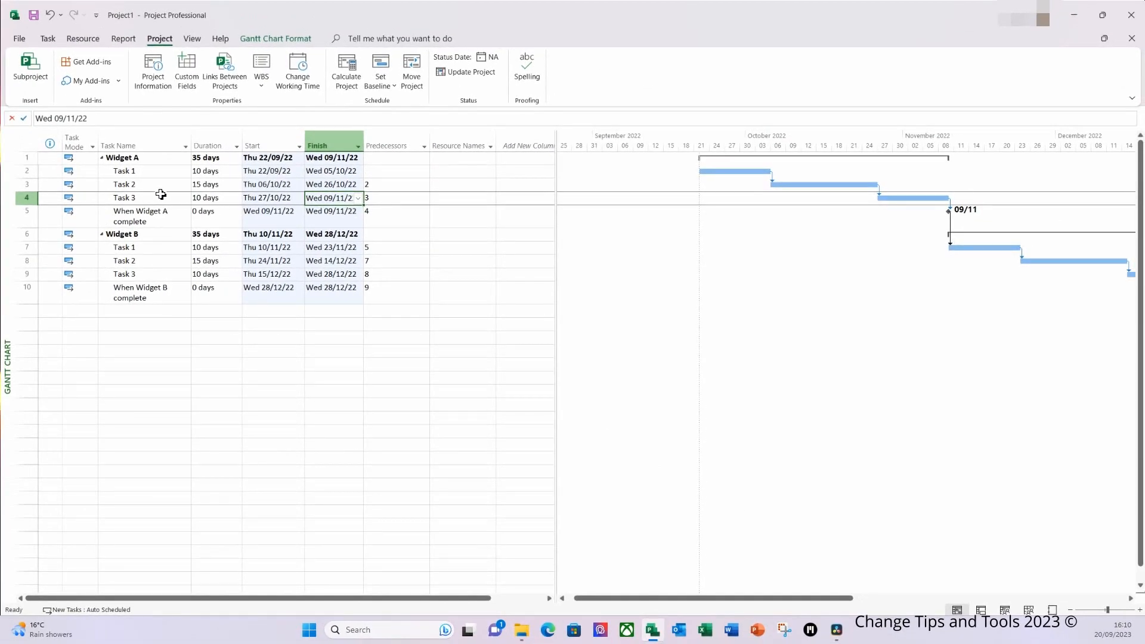
Select the Widget A summary task and fit the entire rescheduled project in the Gantt chart timescale
{"action": "left_click", "coordinate": [159, 182]}
{"action": "left_click", "coordinate": [156, 158]}
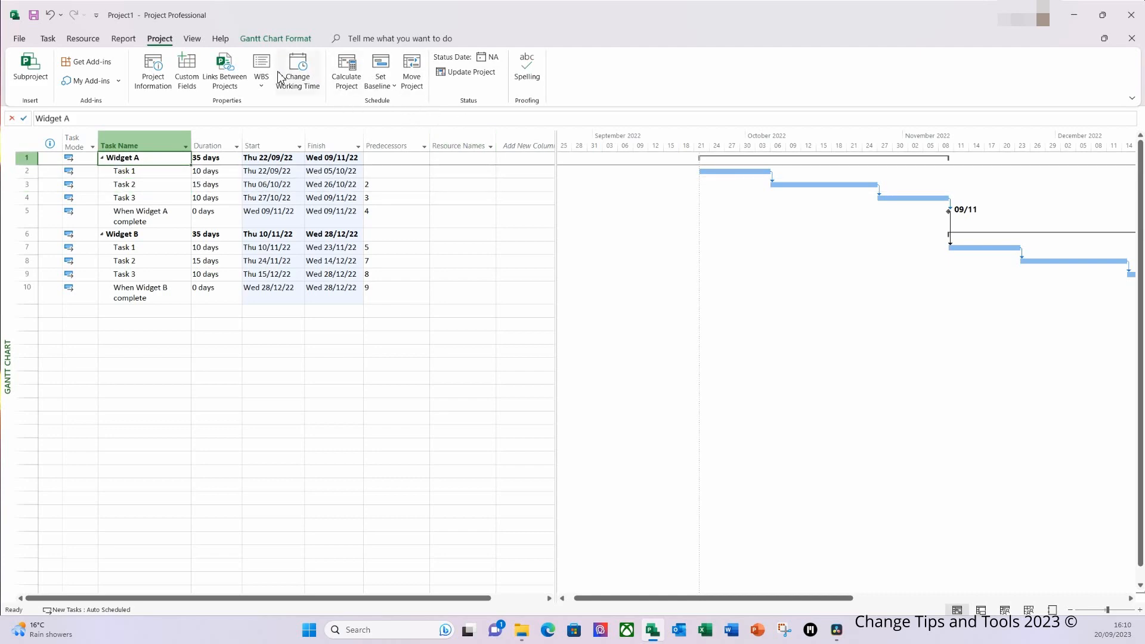
{"action": "left_click", "coordinate": [192, 40]}
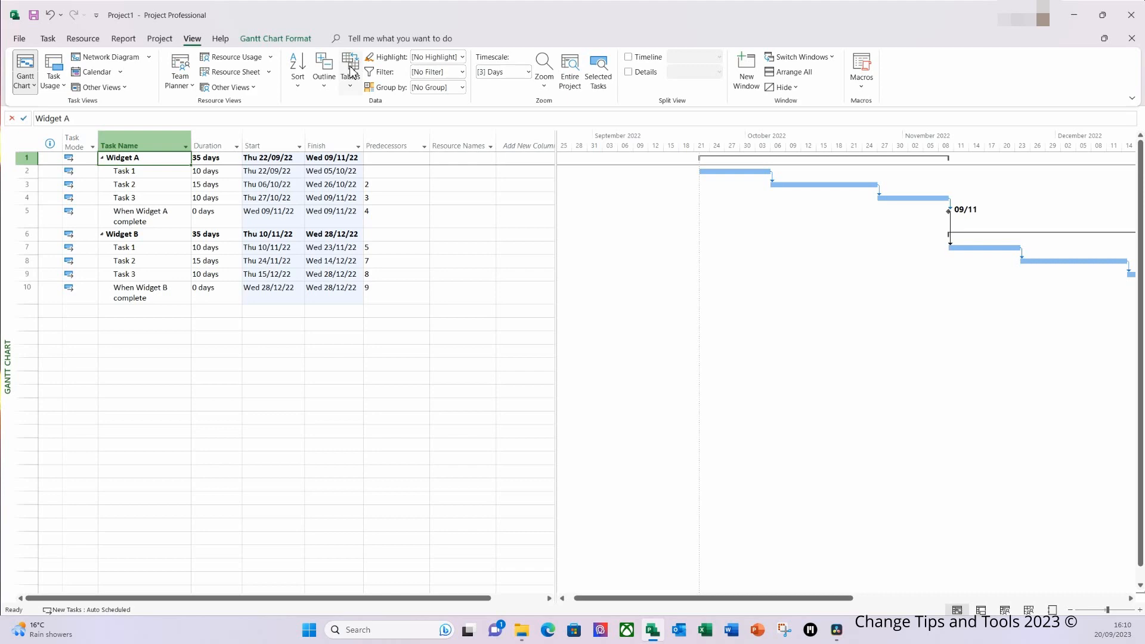
{"action": "left_click", "coordinate": [568, 82]}
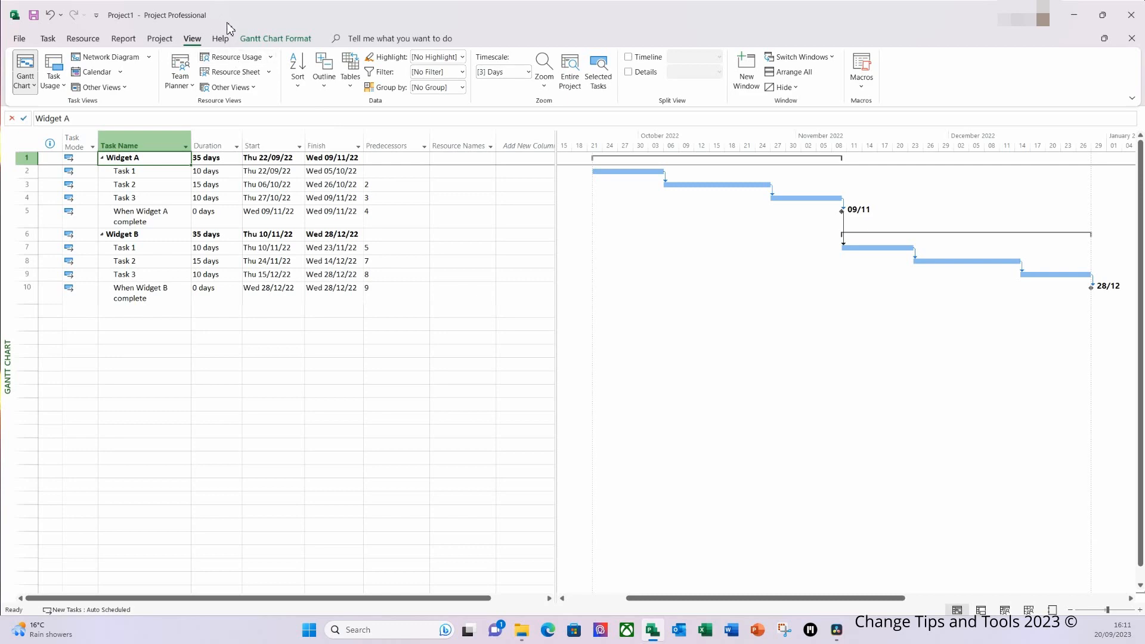
Check the project statistics for the start and finish dates, duration, work and cost, and close them
{"action": "left_click", "coordinate": [160, 38]}
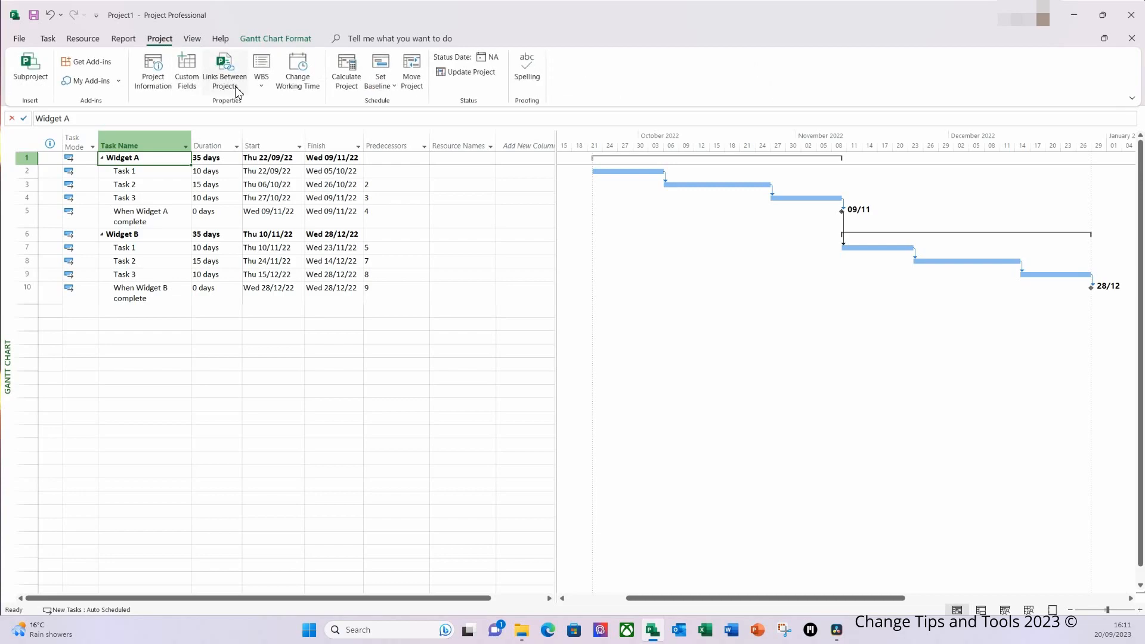
{"action": "left_click", "coordinate": [153, 70]}
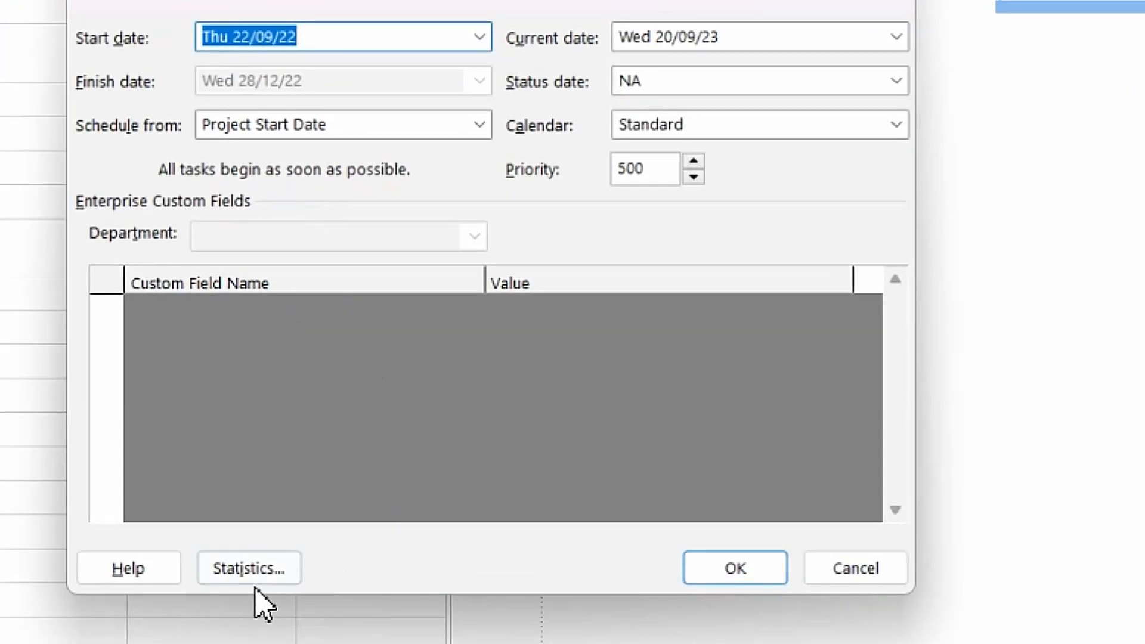
{"action": "left_click", "coordinate": [477, 420]}
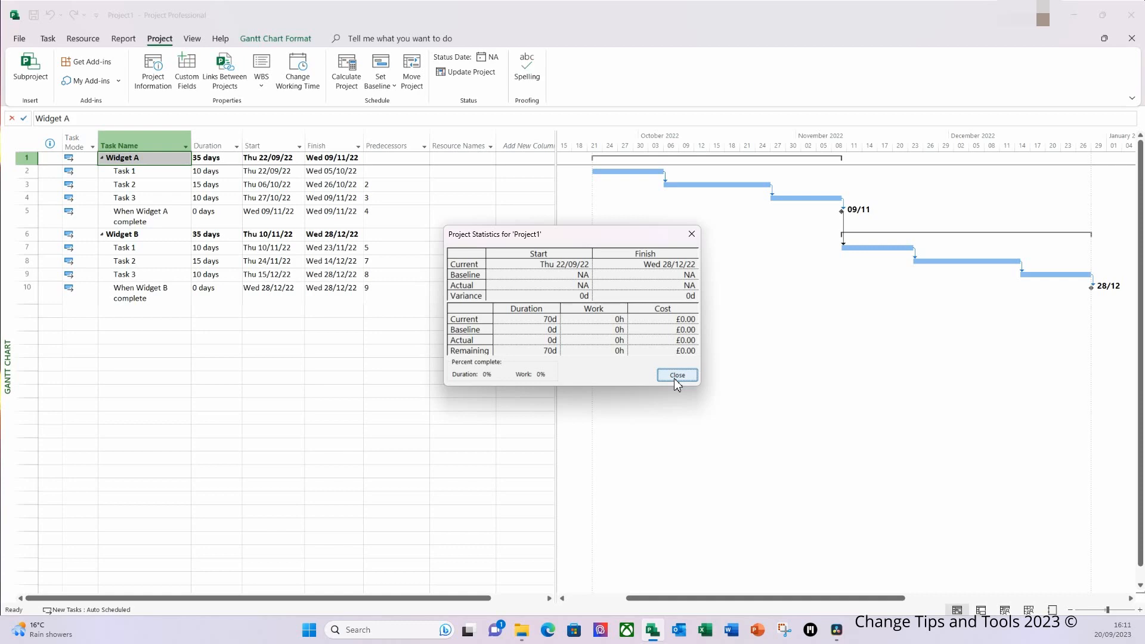
{"action": "left_click", "coordinate": [677, 375]}
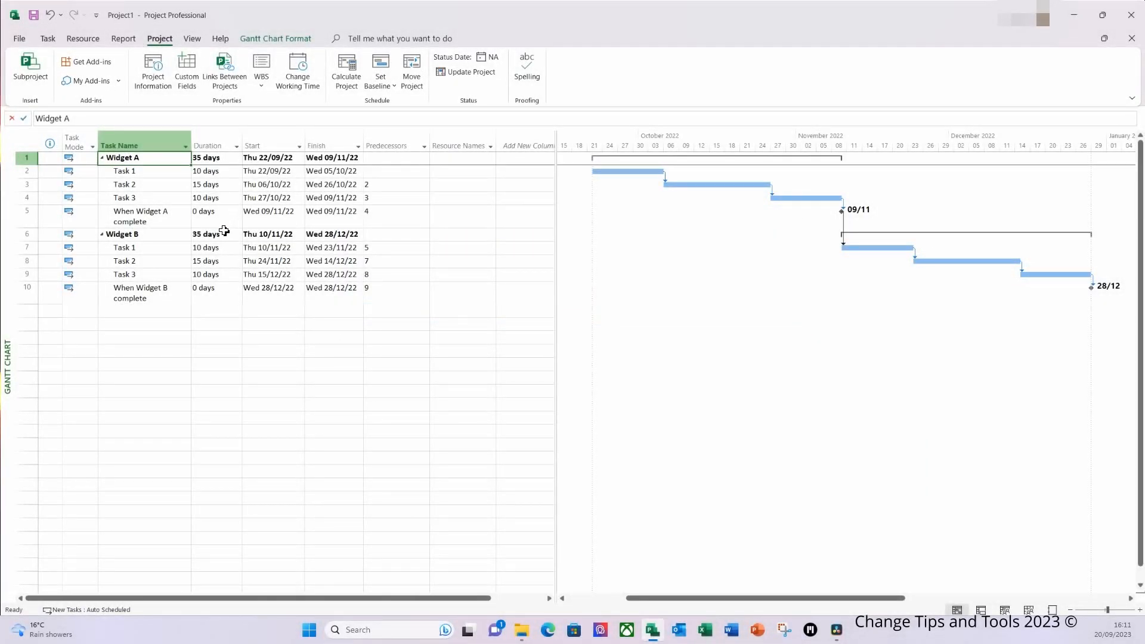
Schedule the project from the Project Finish Date and set the finish date to 28/10/2022
{"action": "left_click", "coordinate": [152, 86]}
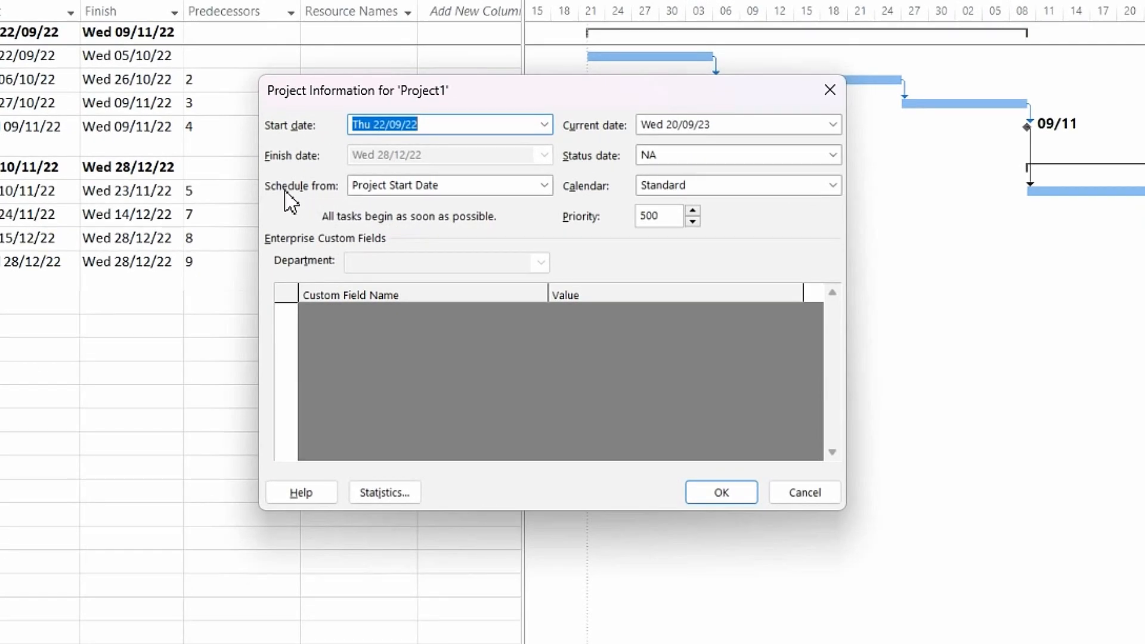
{"action": "left_click", "coordinate": [544, 186]}
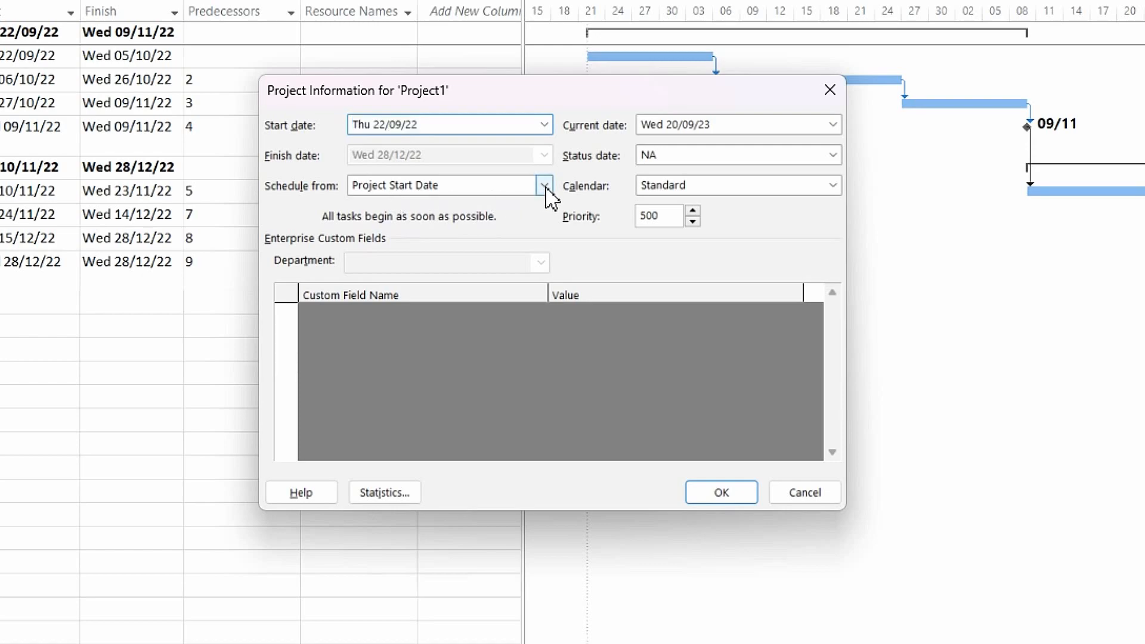
{"action": "left_click", "coordinate": [422, 221]}
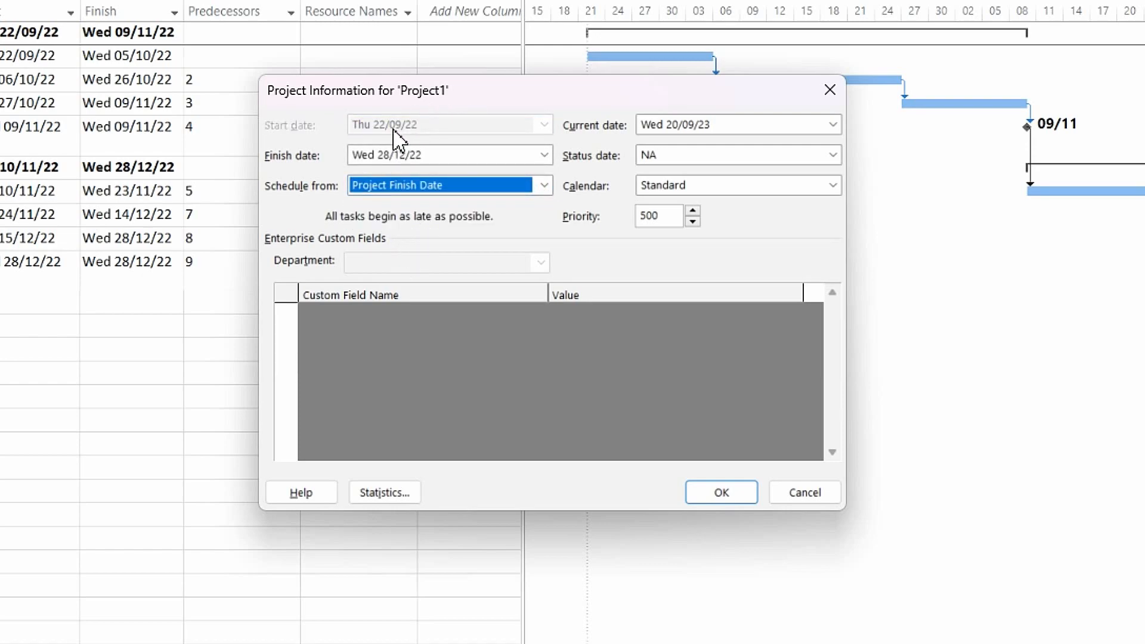
{"action": "left_click", "coordinate": [402, 154]}
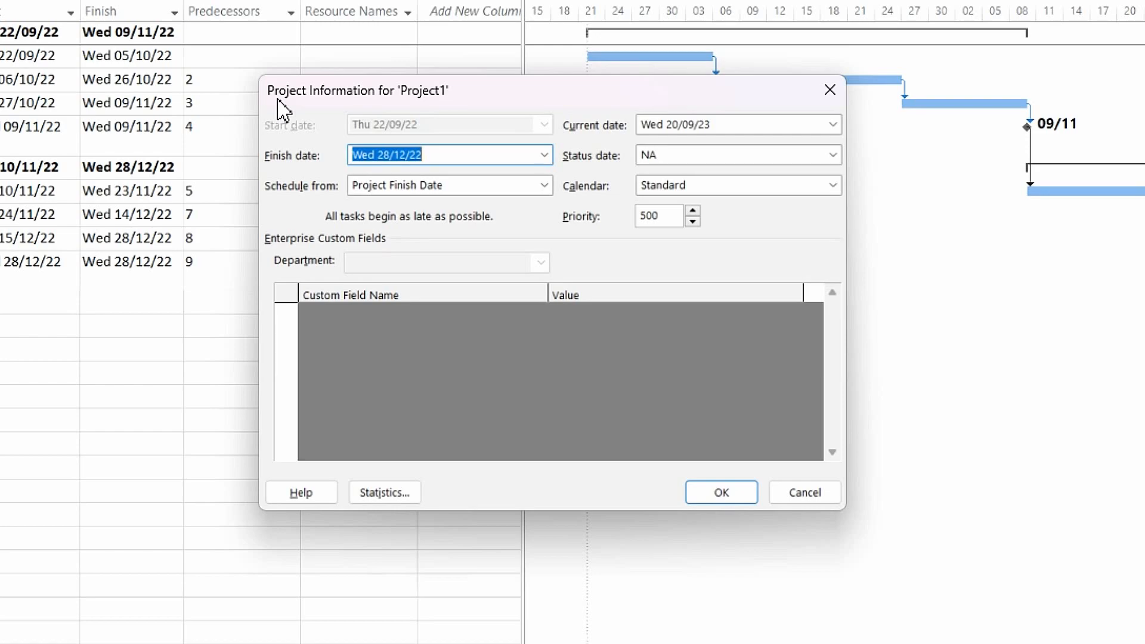
{"action": "type", "text": "28/10/2022"}
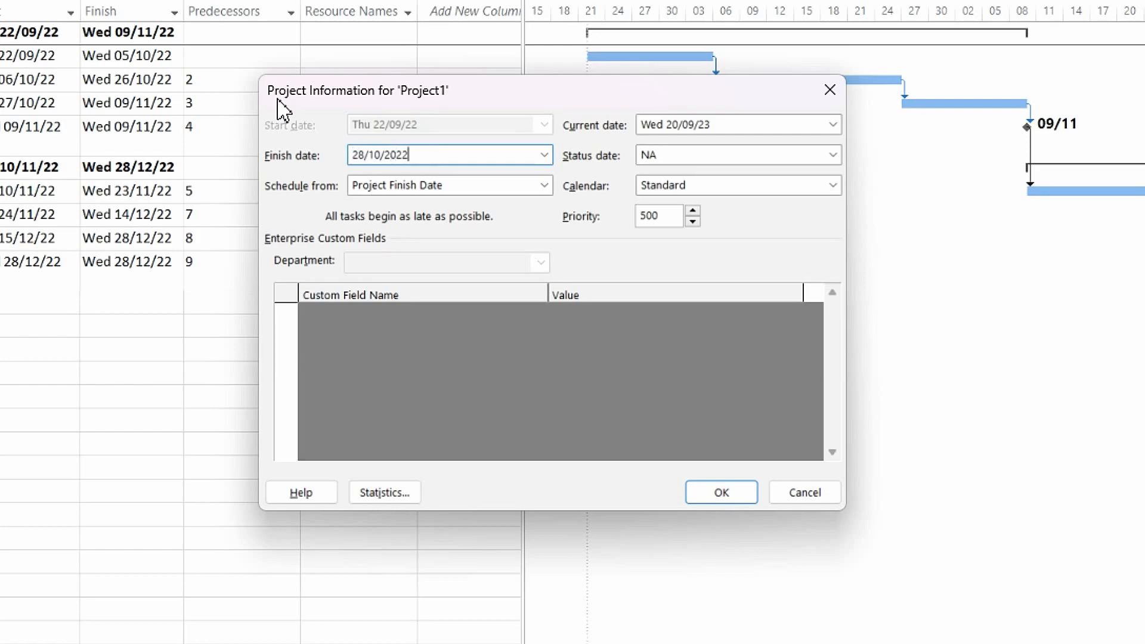
{"action": "left_click", "coordinate": [713, 497]}
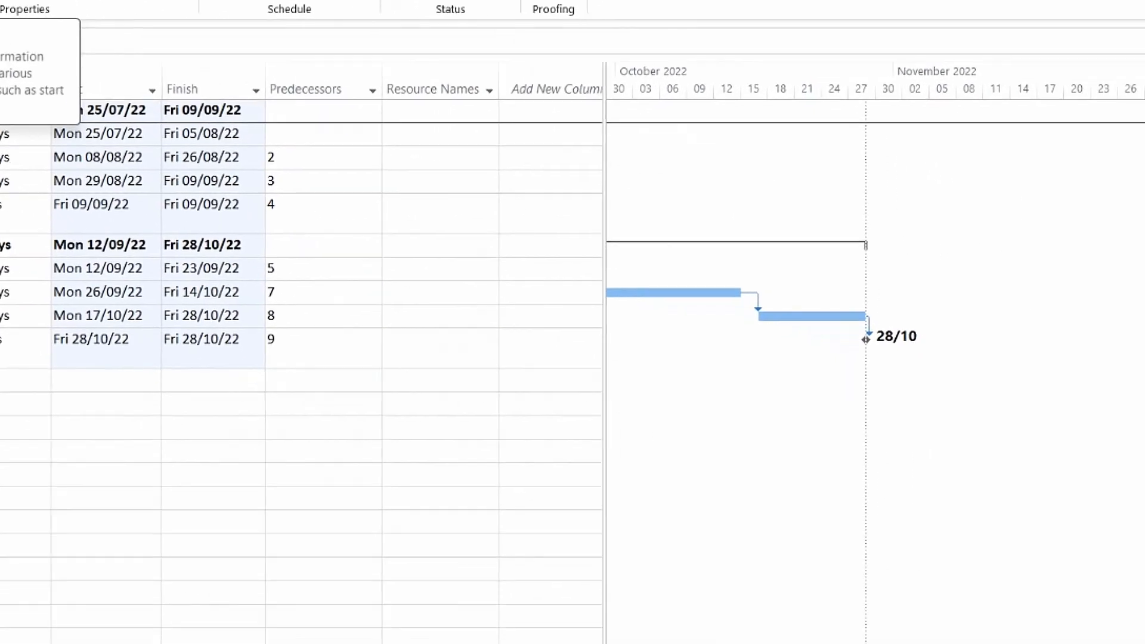
Open the project statistics to examine the schedule calculated back from the finish date
{"action": "left_click", "coordinate": [0, 0]}
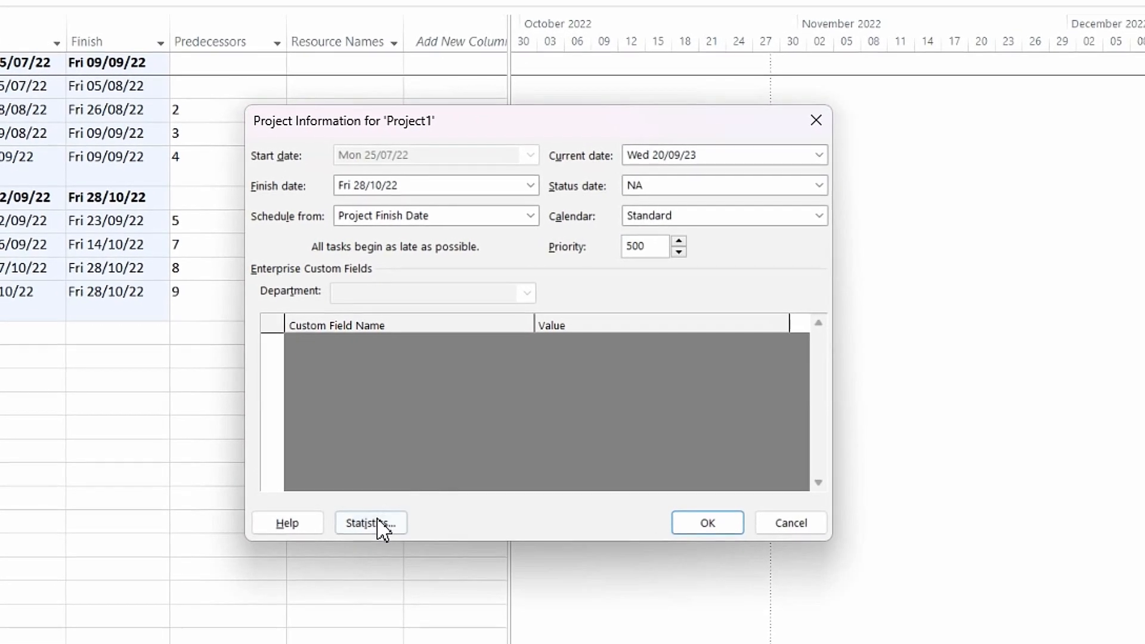
{"action": "left_click", "coordinate": [377, 520]}
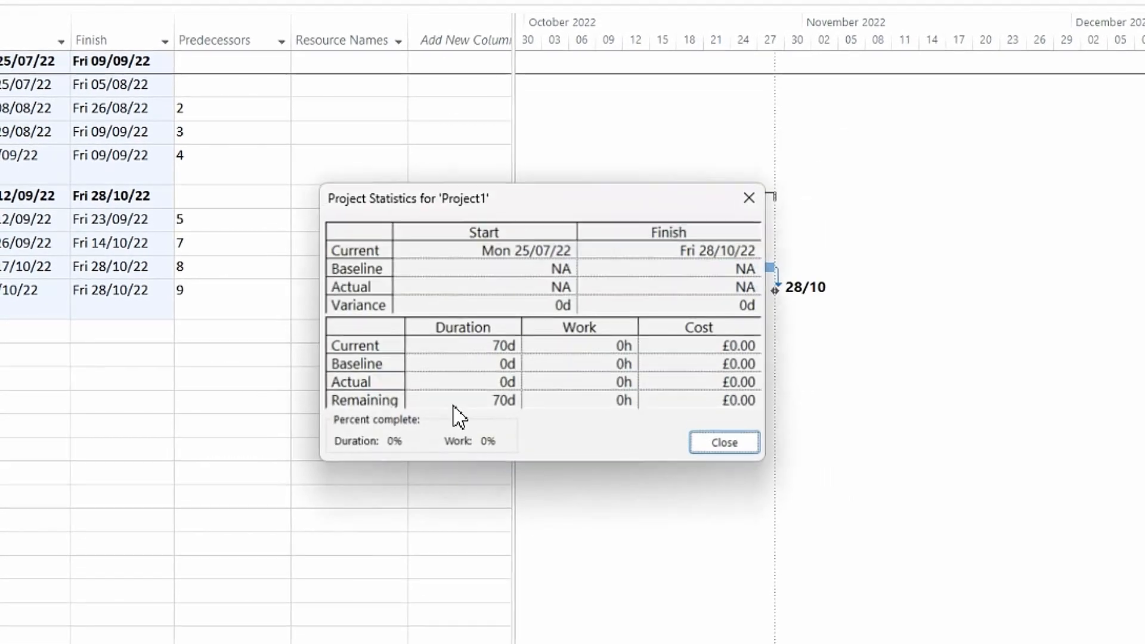